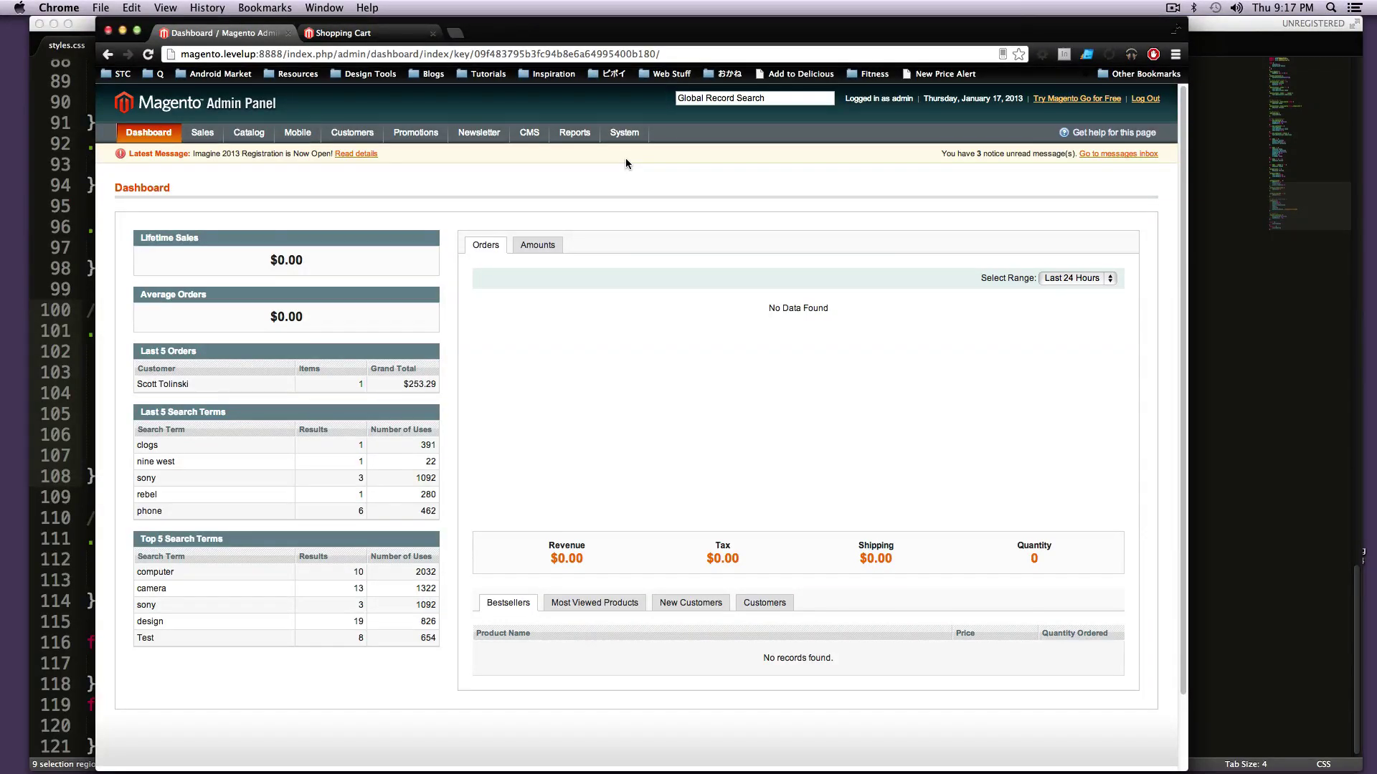
- Show the storefront shopping cart, briefly visiting the Furniture category and coming back to it
mouse_move(212, 132)
click(344, 33)
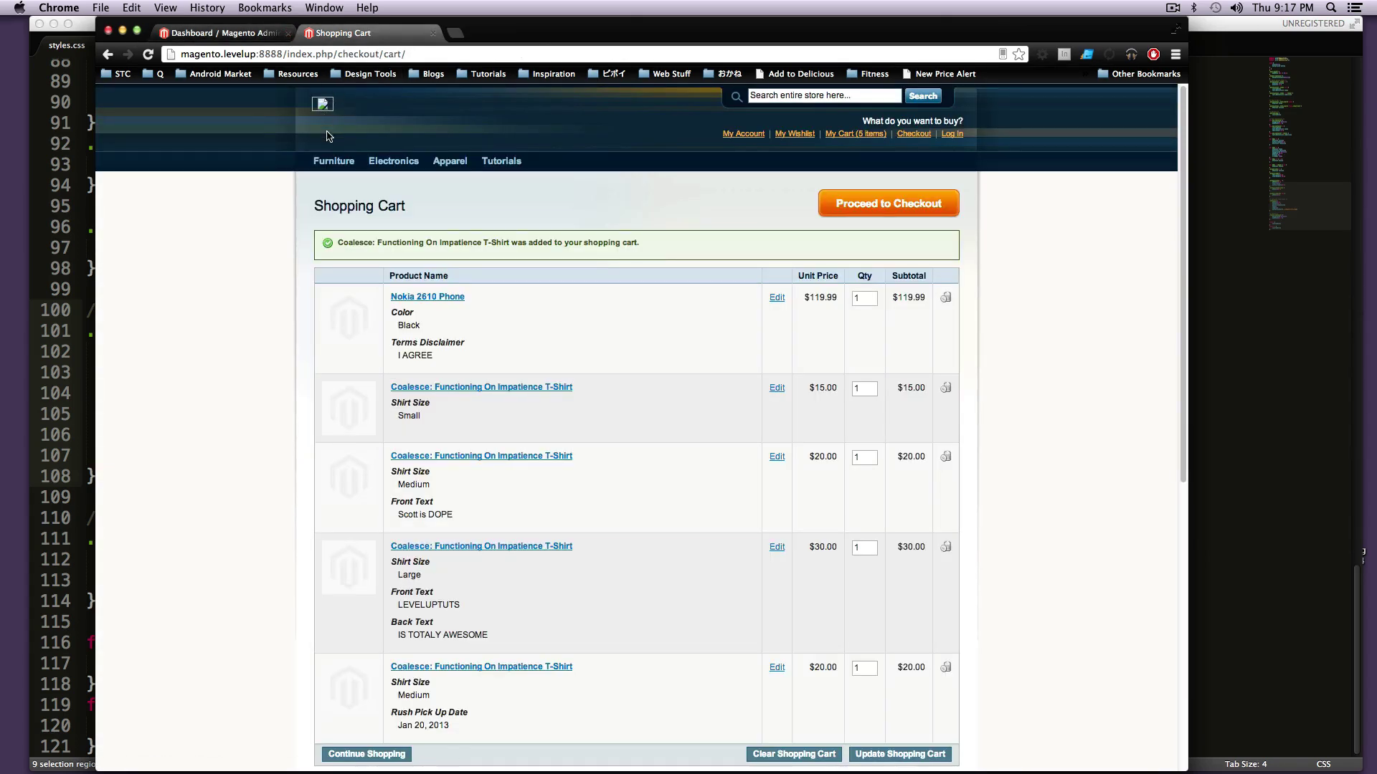
mouse_move(327, 164)
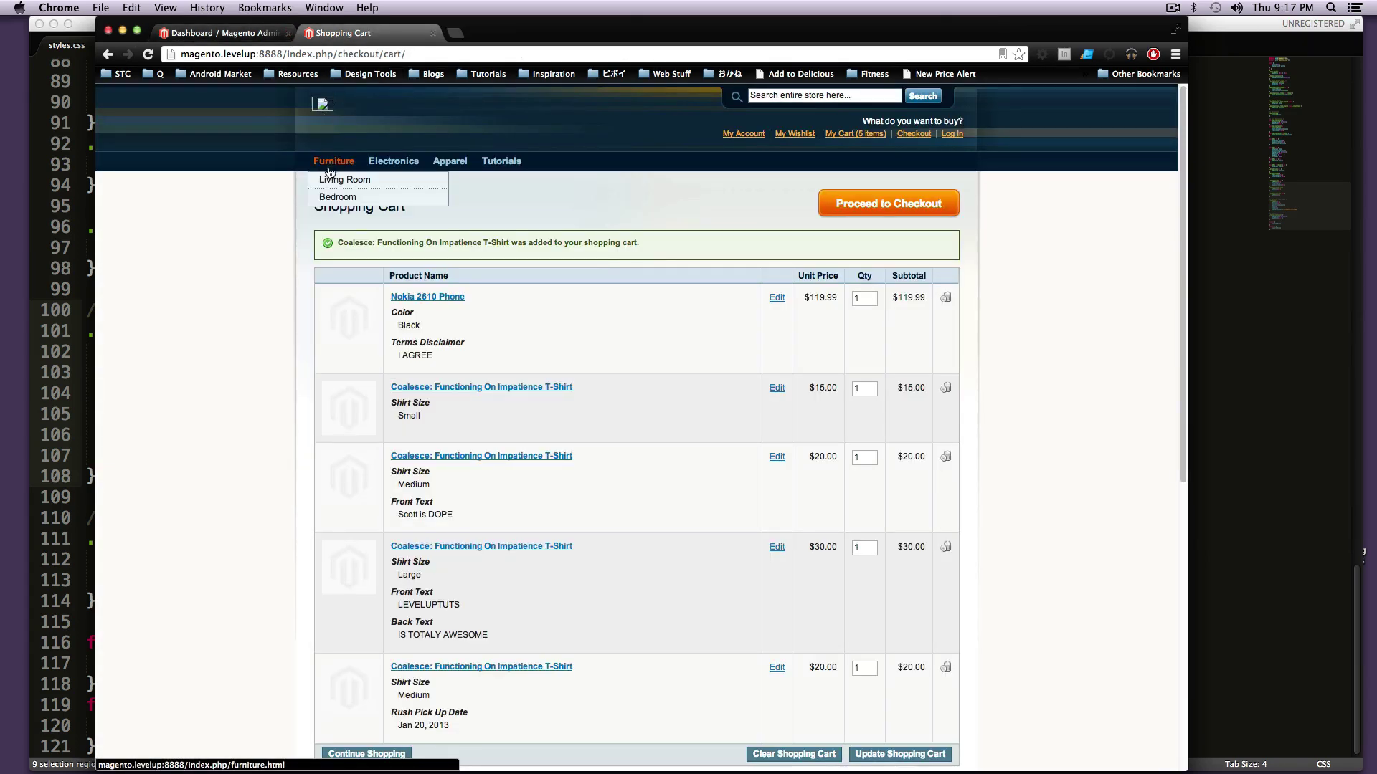
click(328, 168)
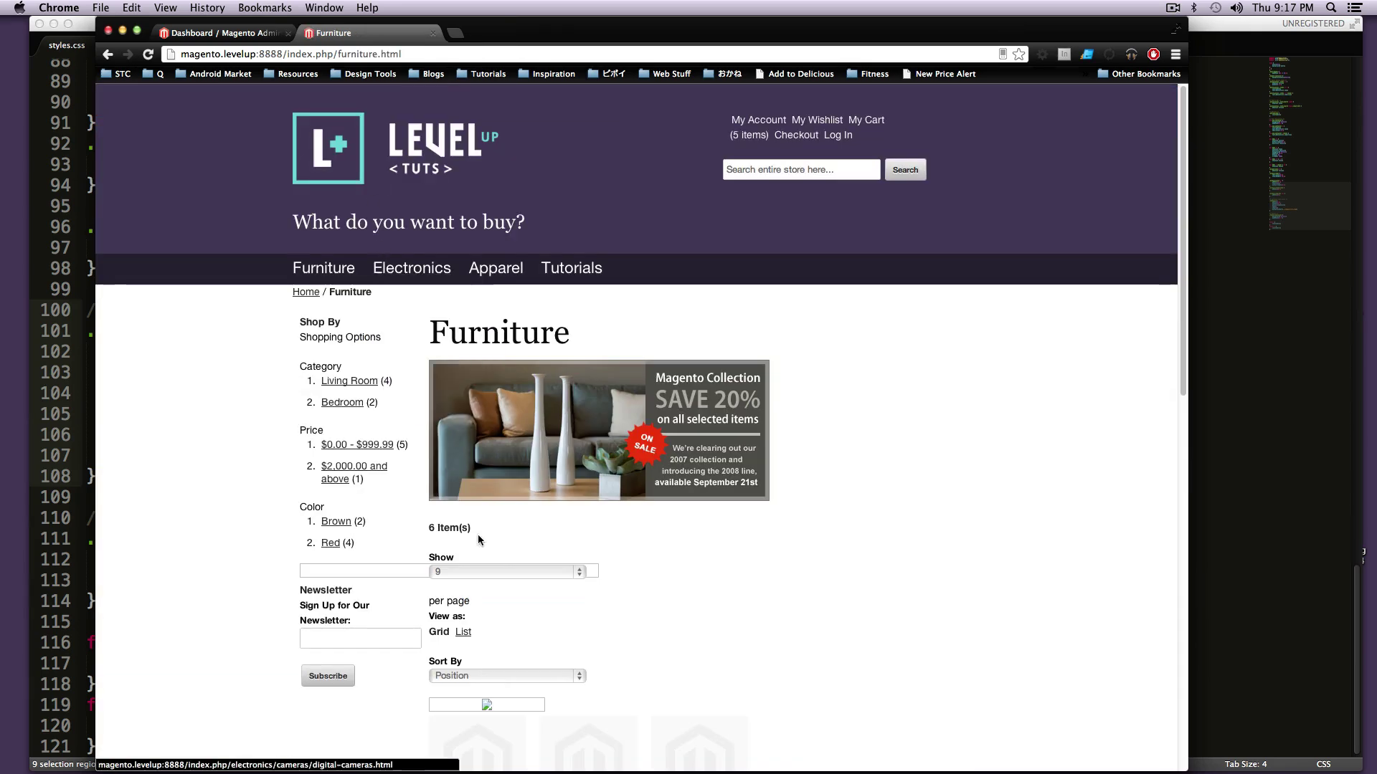
scroll(481, 502, down, 5)
scroll(501, 347, up, 5)
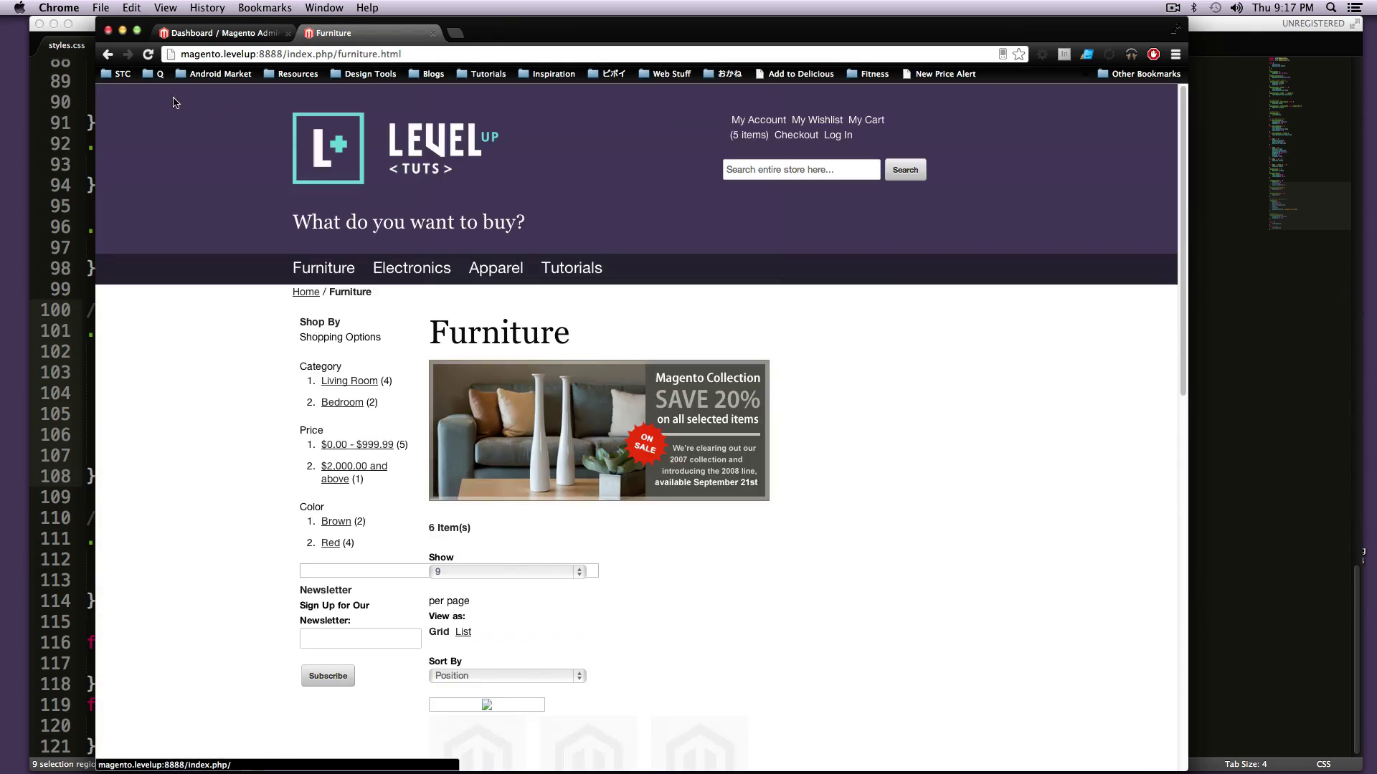
click(109, 56)
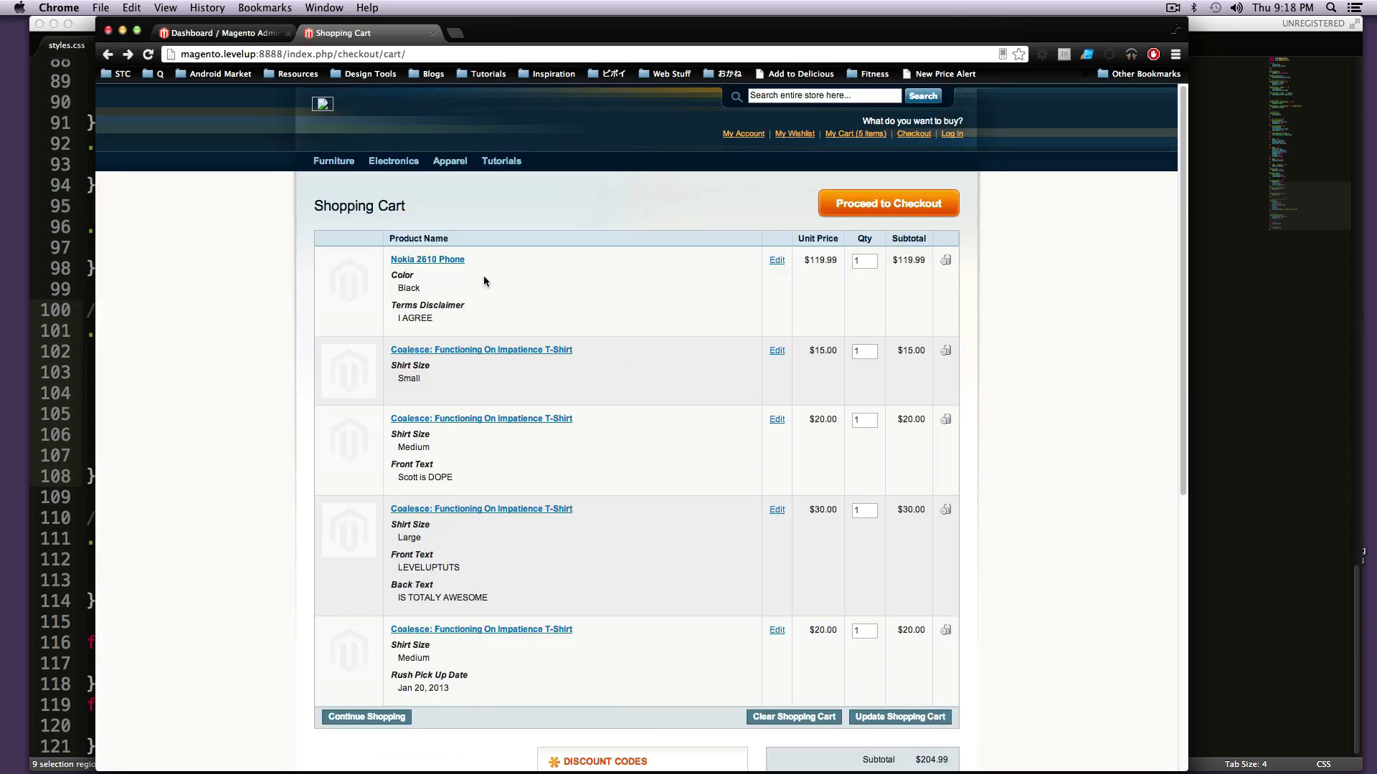
- Open the Nokia 2610 Phone page from the cart and review its $119.99 price, details and additional information
click(435, 262)
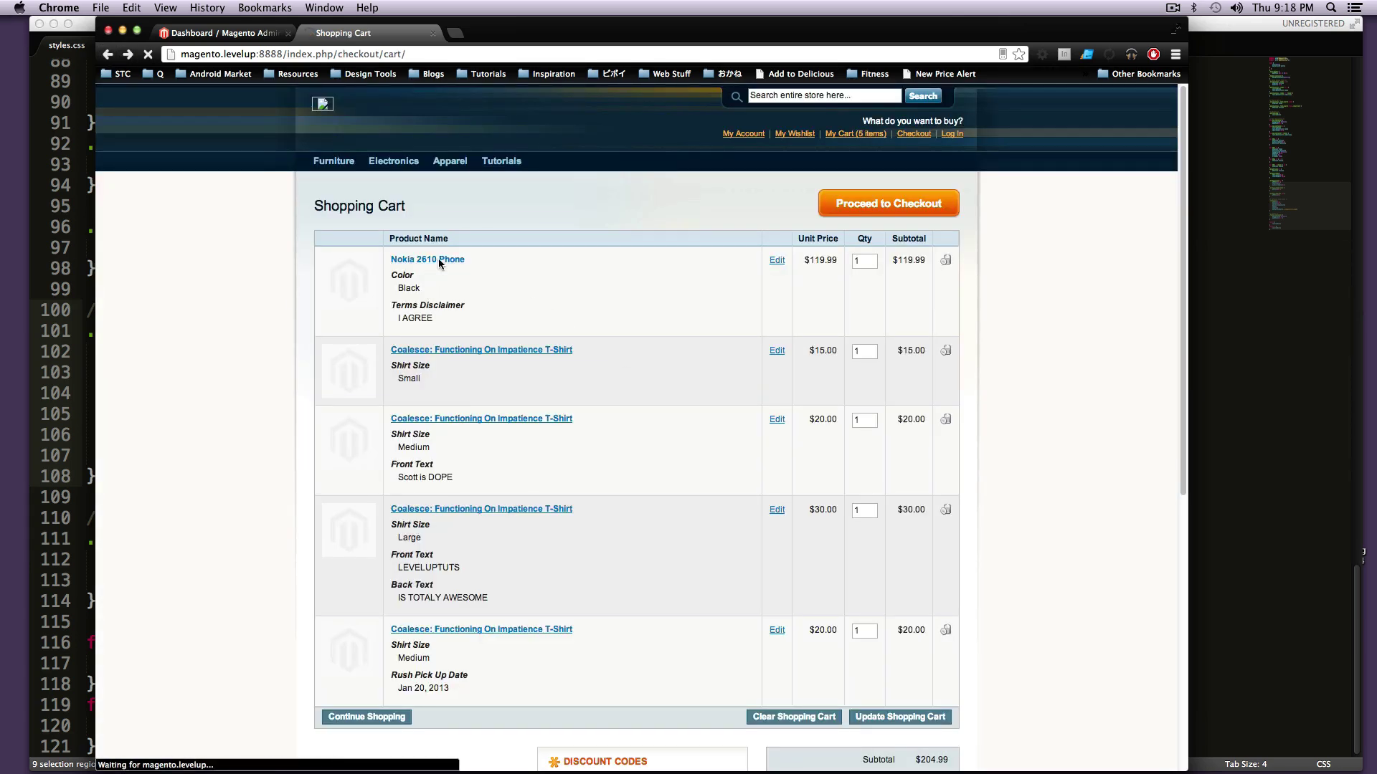
scroll(438, 264, down, 15)
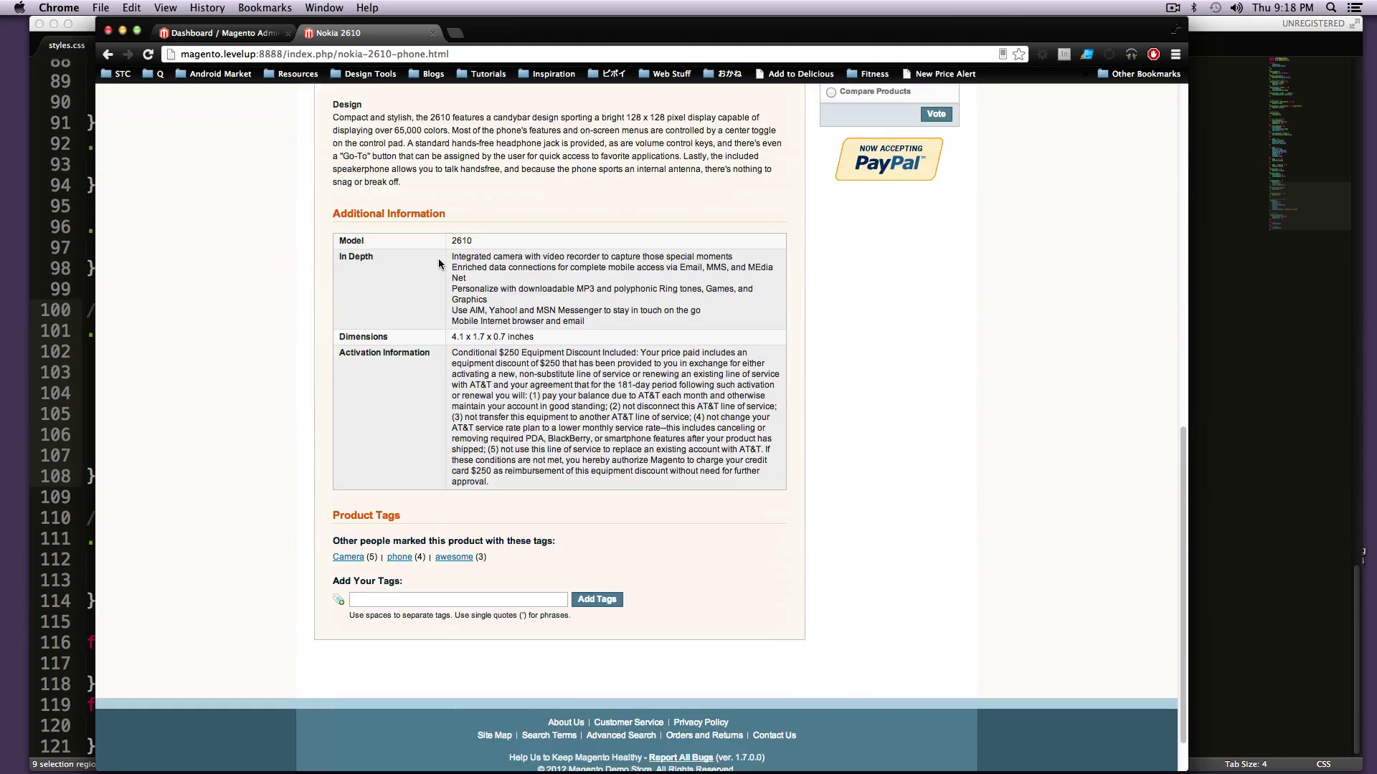
drag(744, 473, 714, 215)
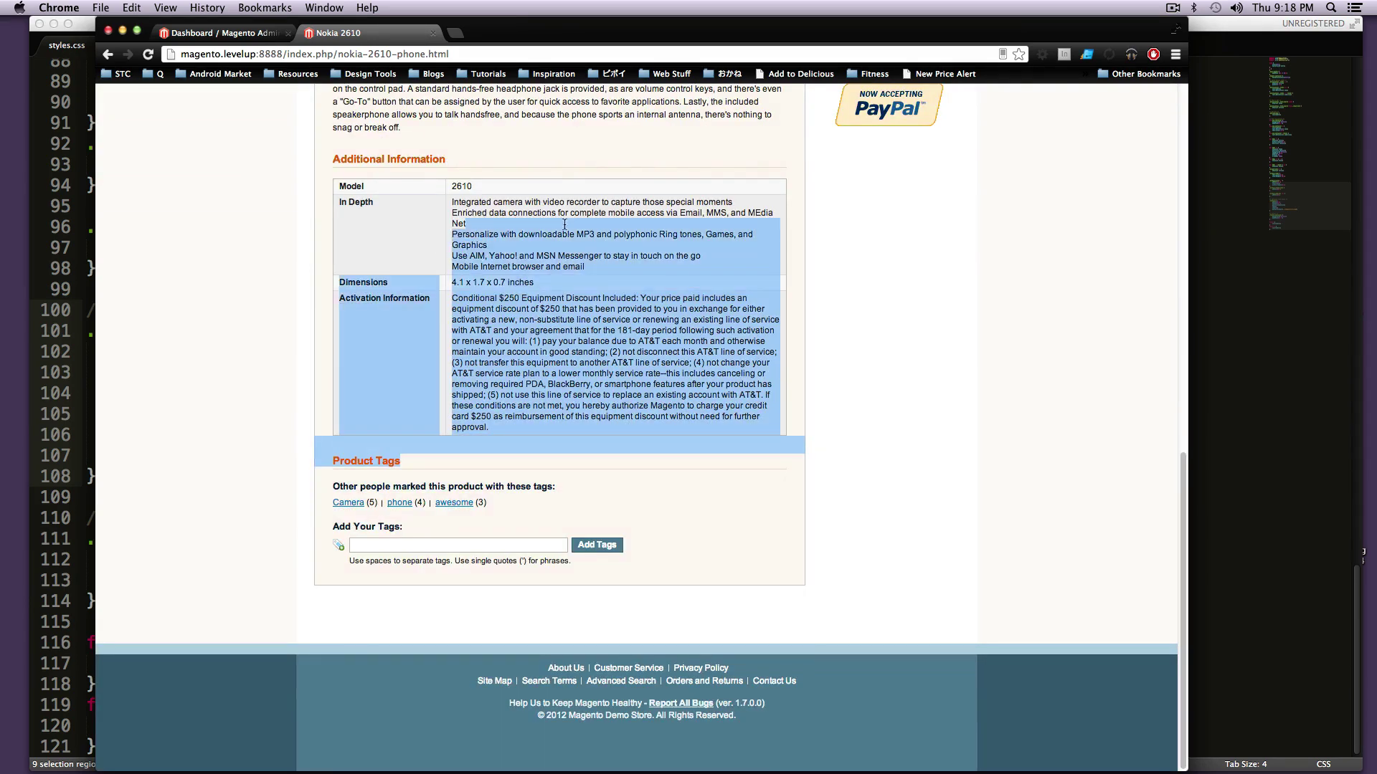
scroll(708, 286, up, 15)
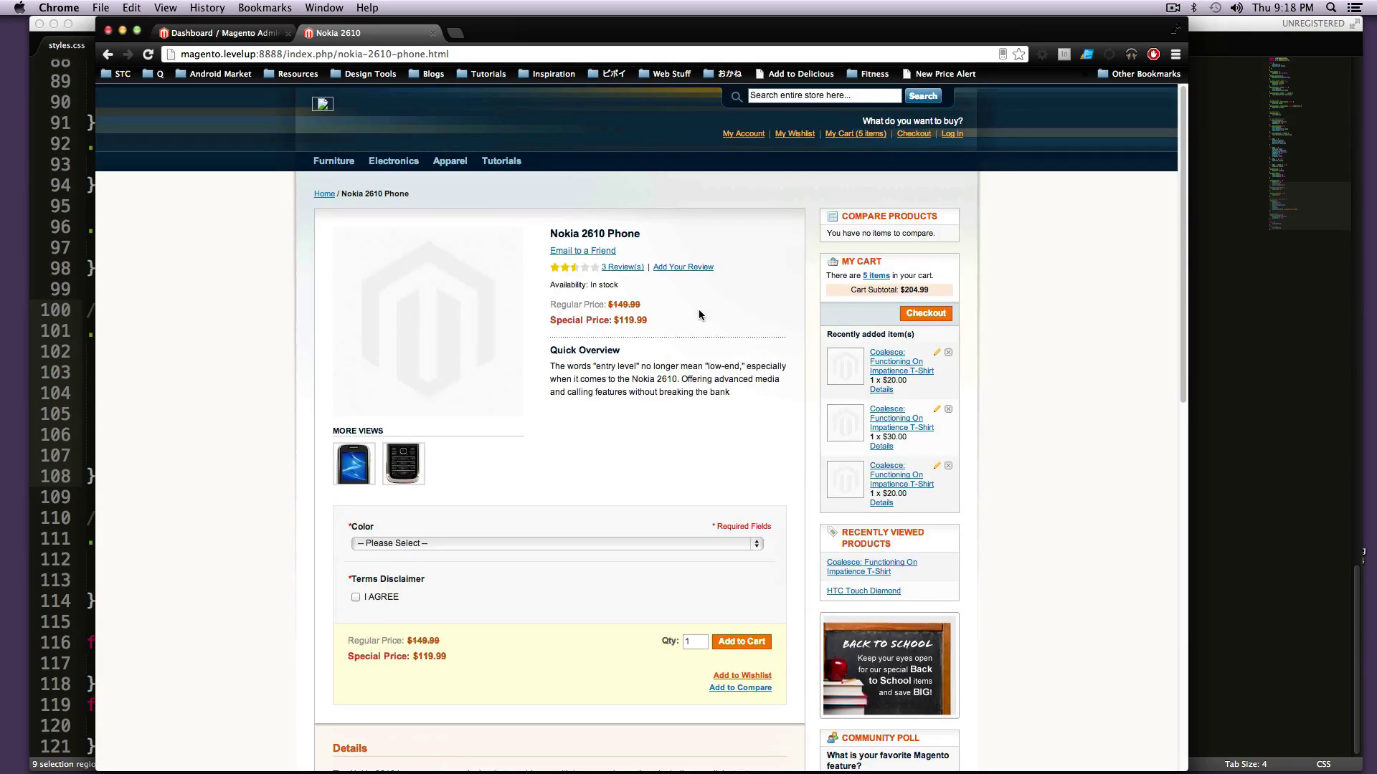
mouse_move(879, 435)
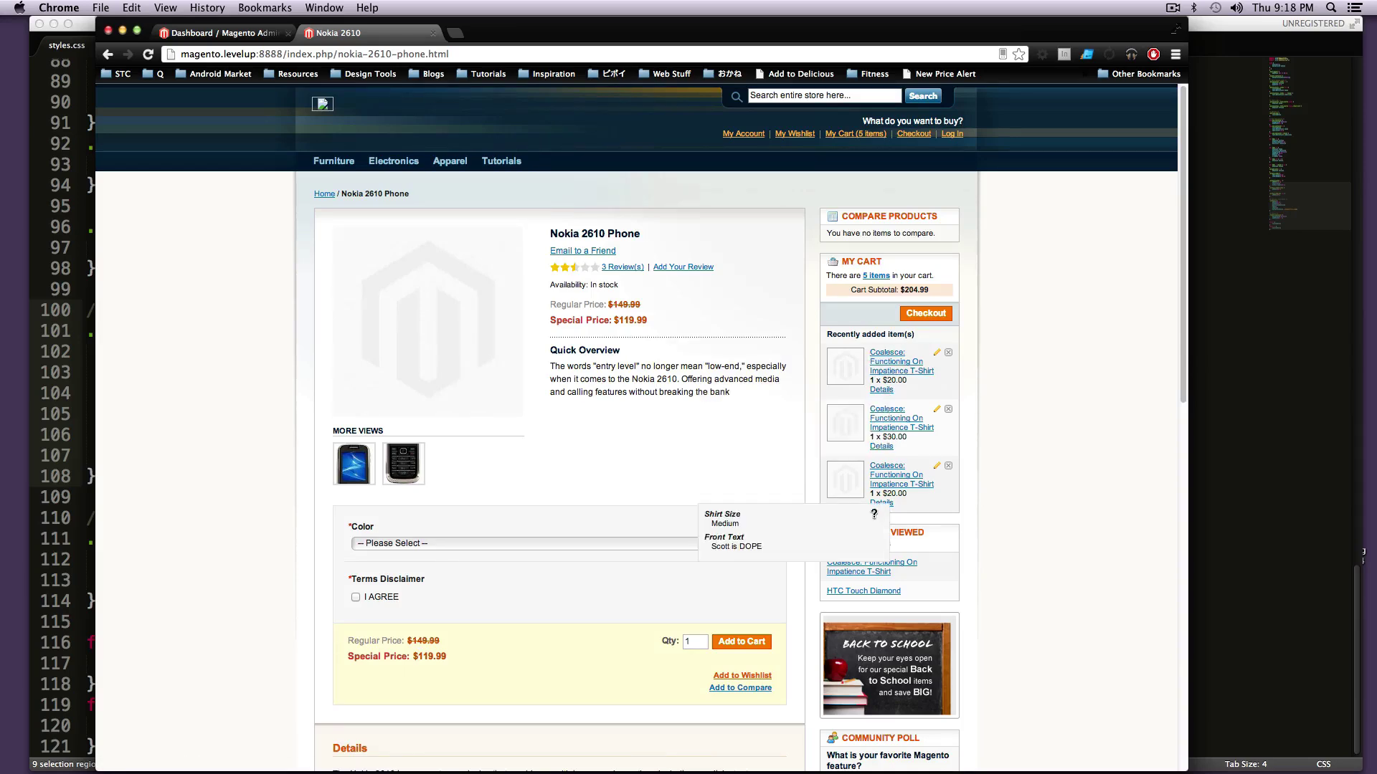
scroll(602, 572, down, 5)
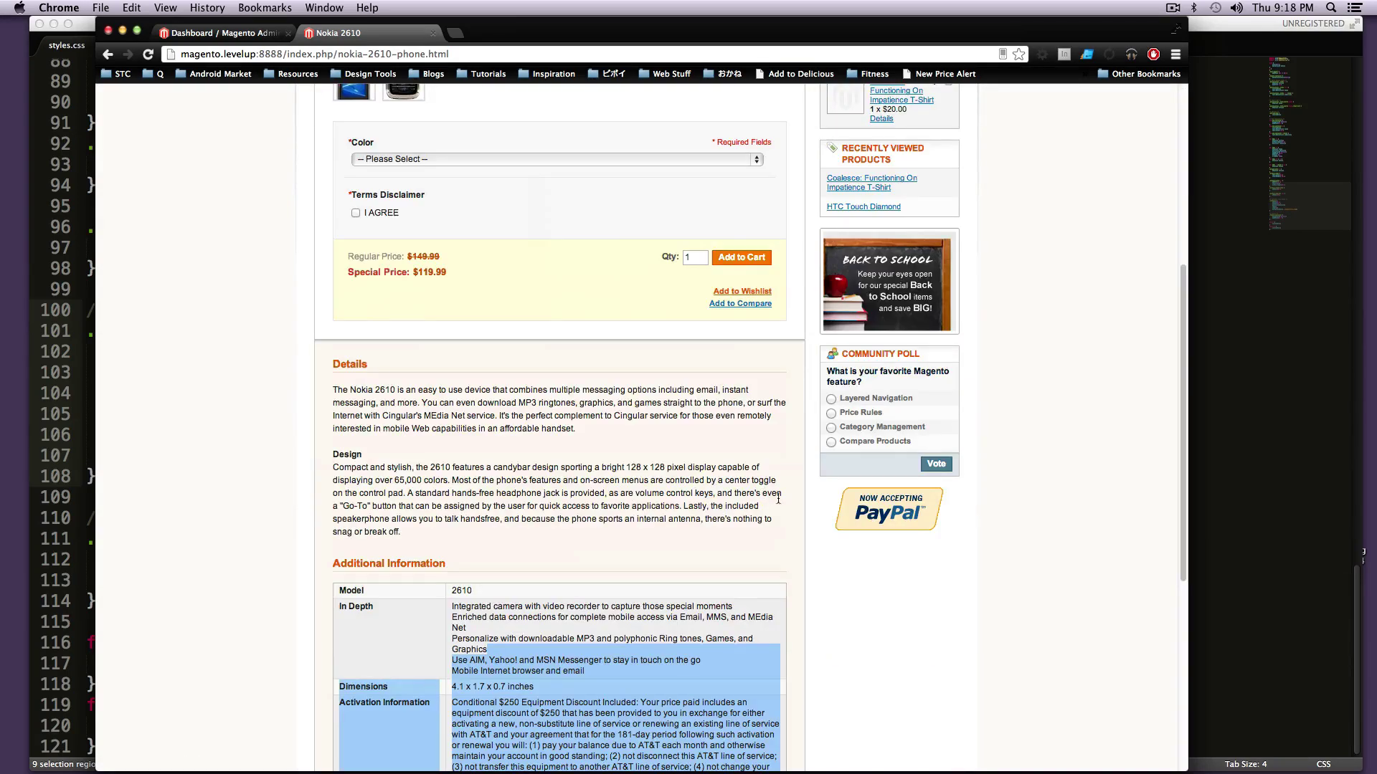
drag(684, 505, 701, 504)
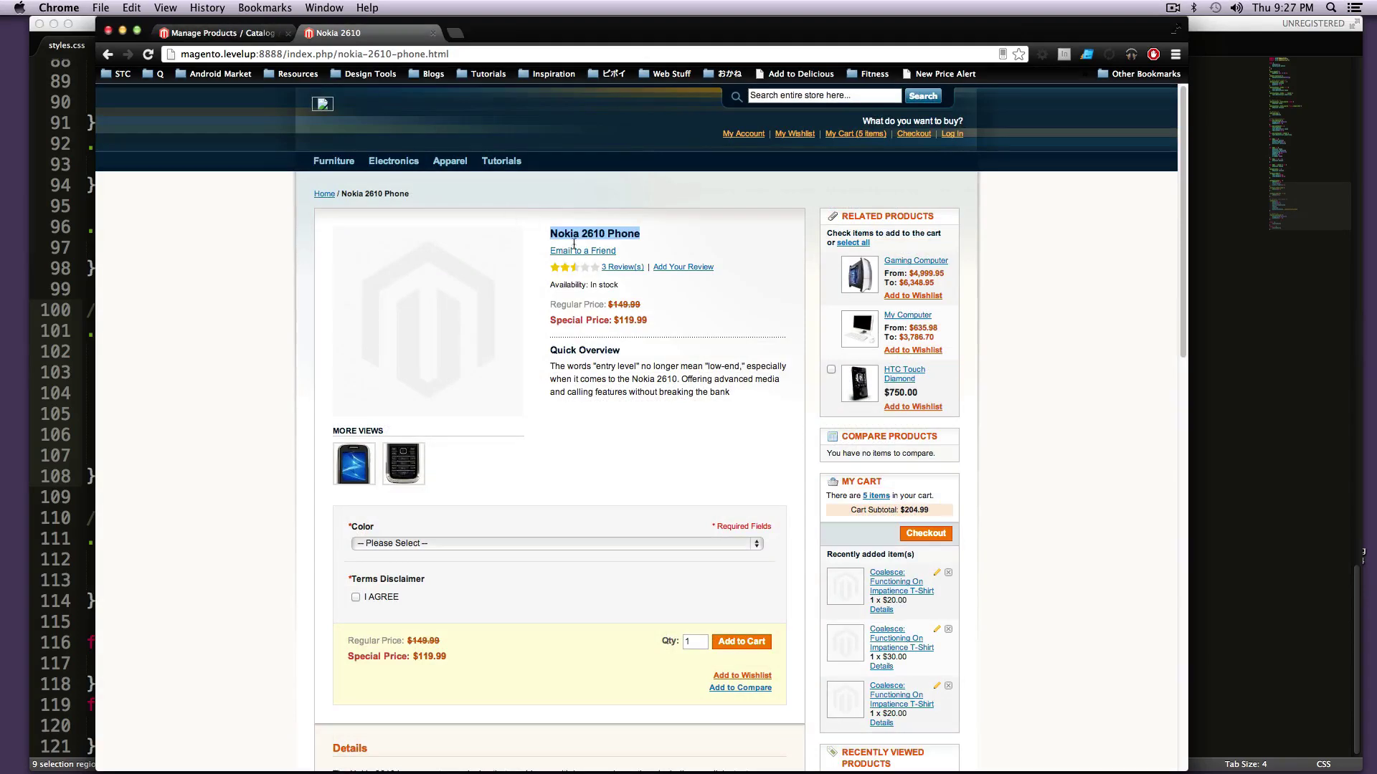
- Copy 'Nokia 2610 Phone', filter Manage Products by that name, and open its empty Up-sells list
click(588, 242)
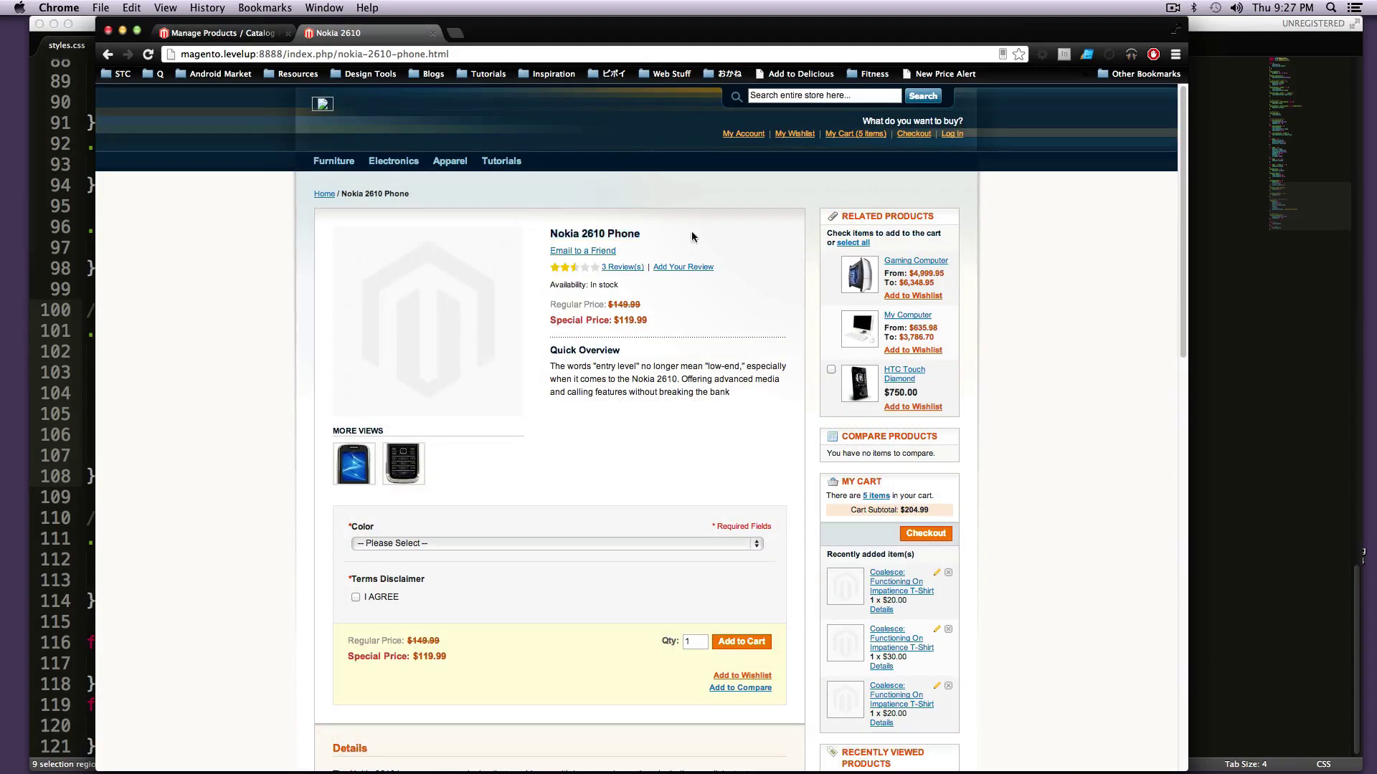
drag(691, 230, 533, 229)
key(super+c)
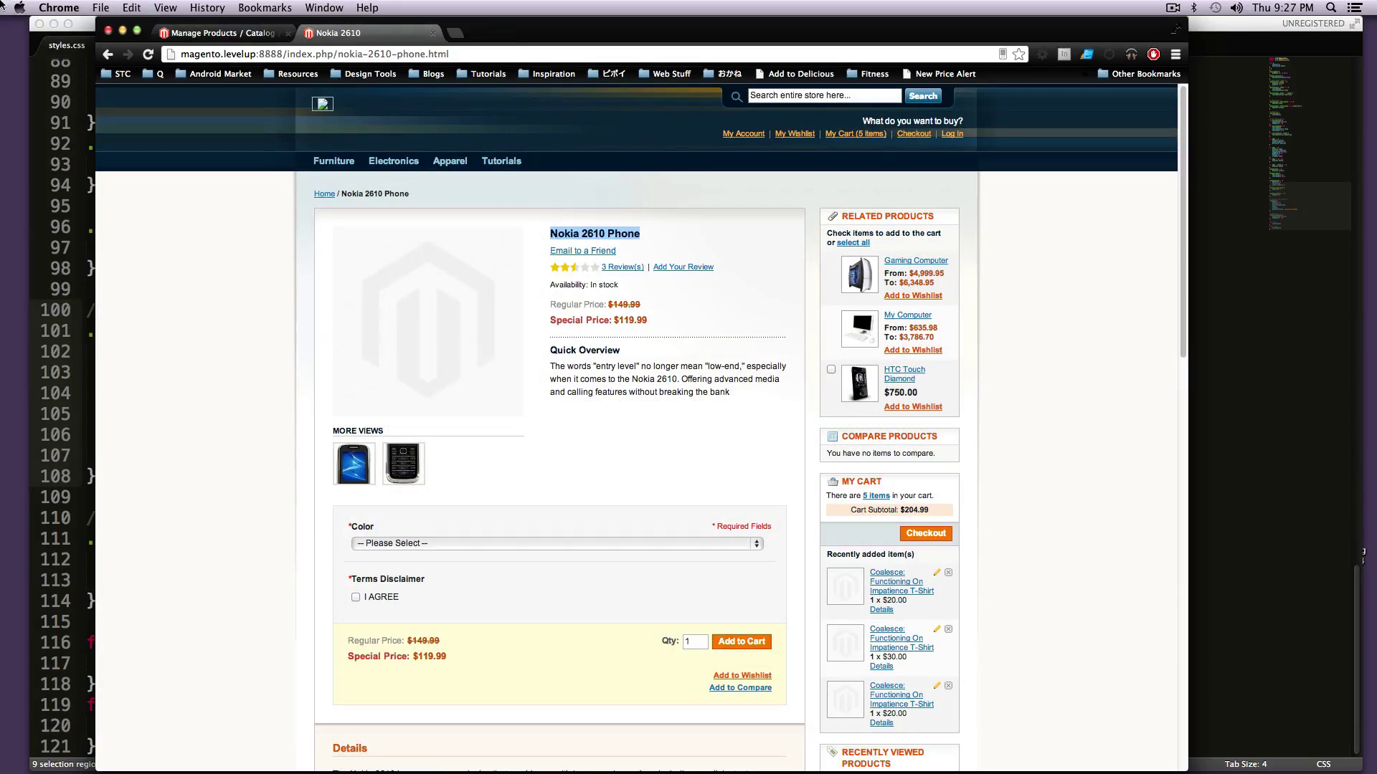
click(157, 35)
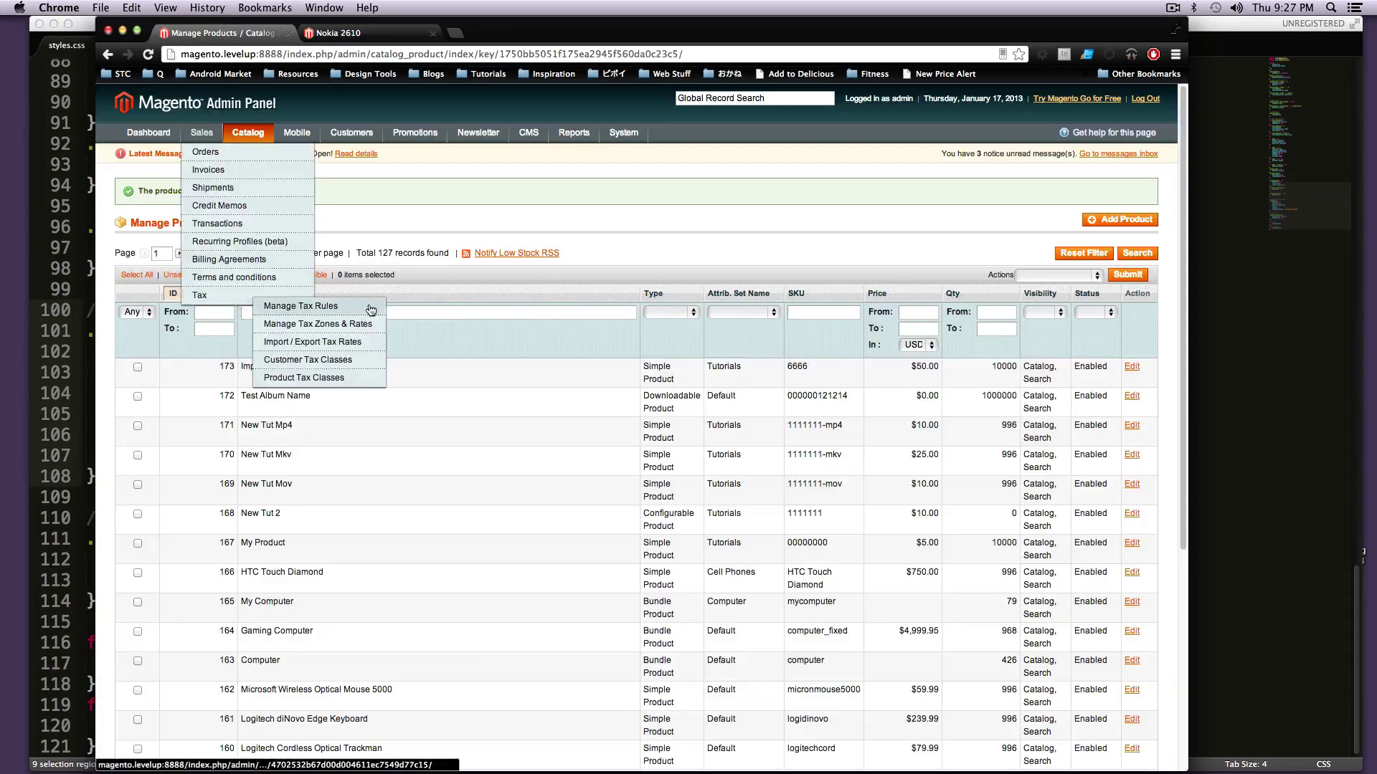
click(449, 313)
key(alt+space)
key(Escape)
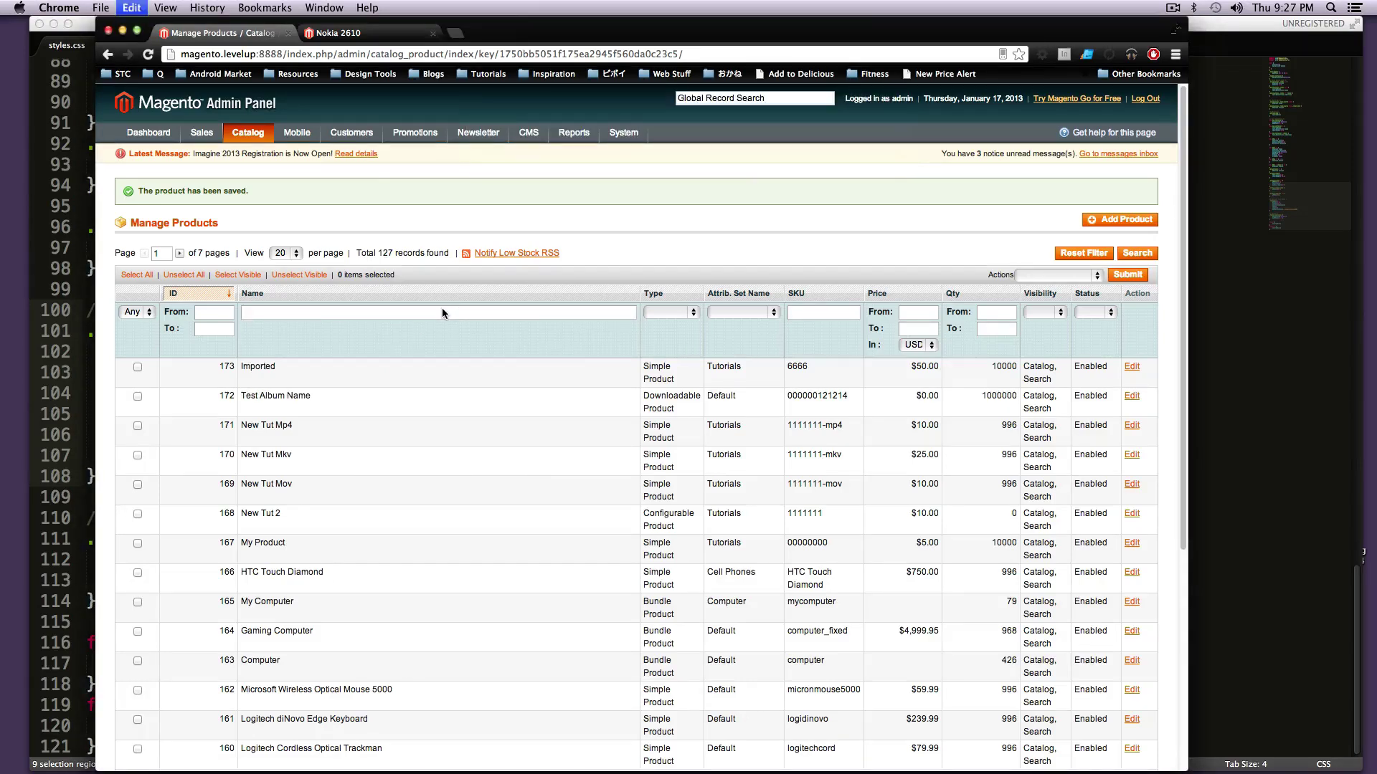
key(super+v)
key(Return)
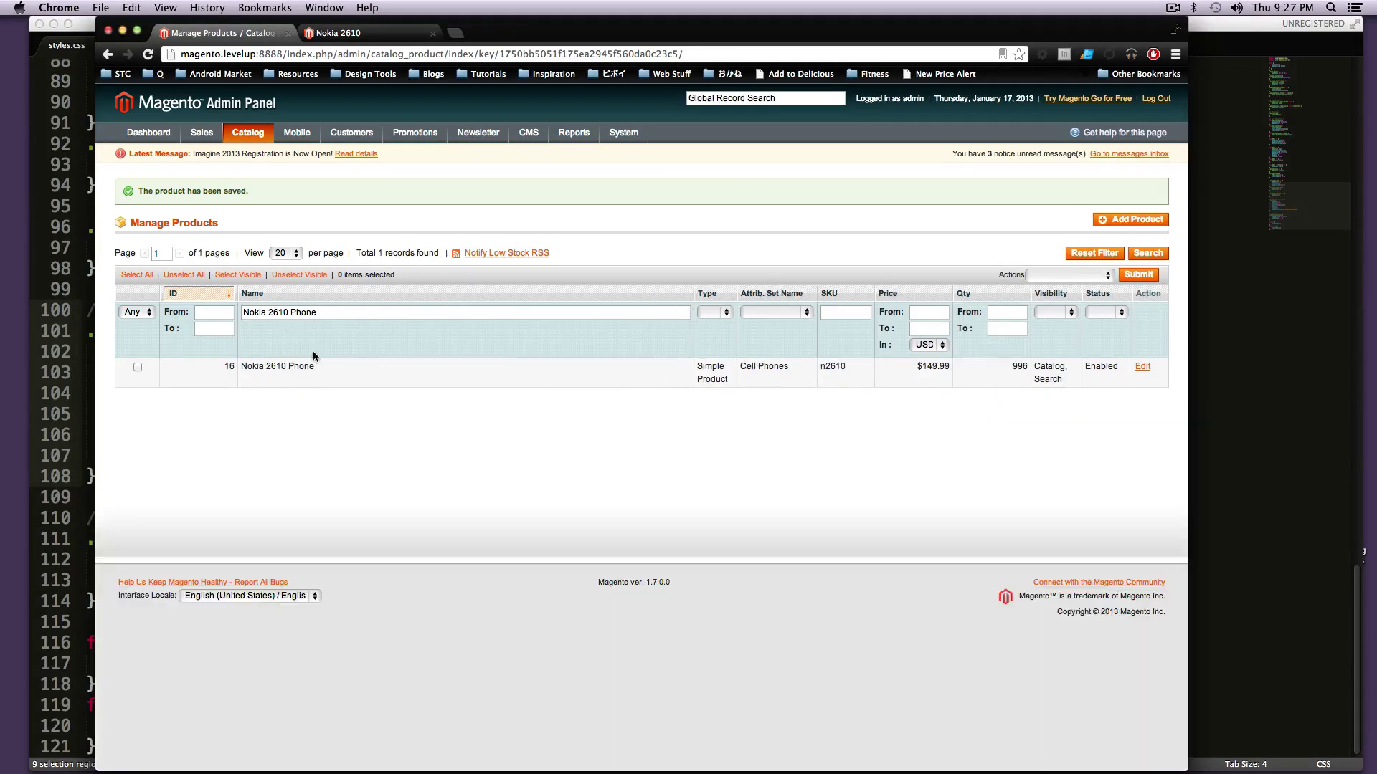
click(403, 381)
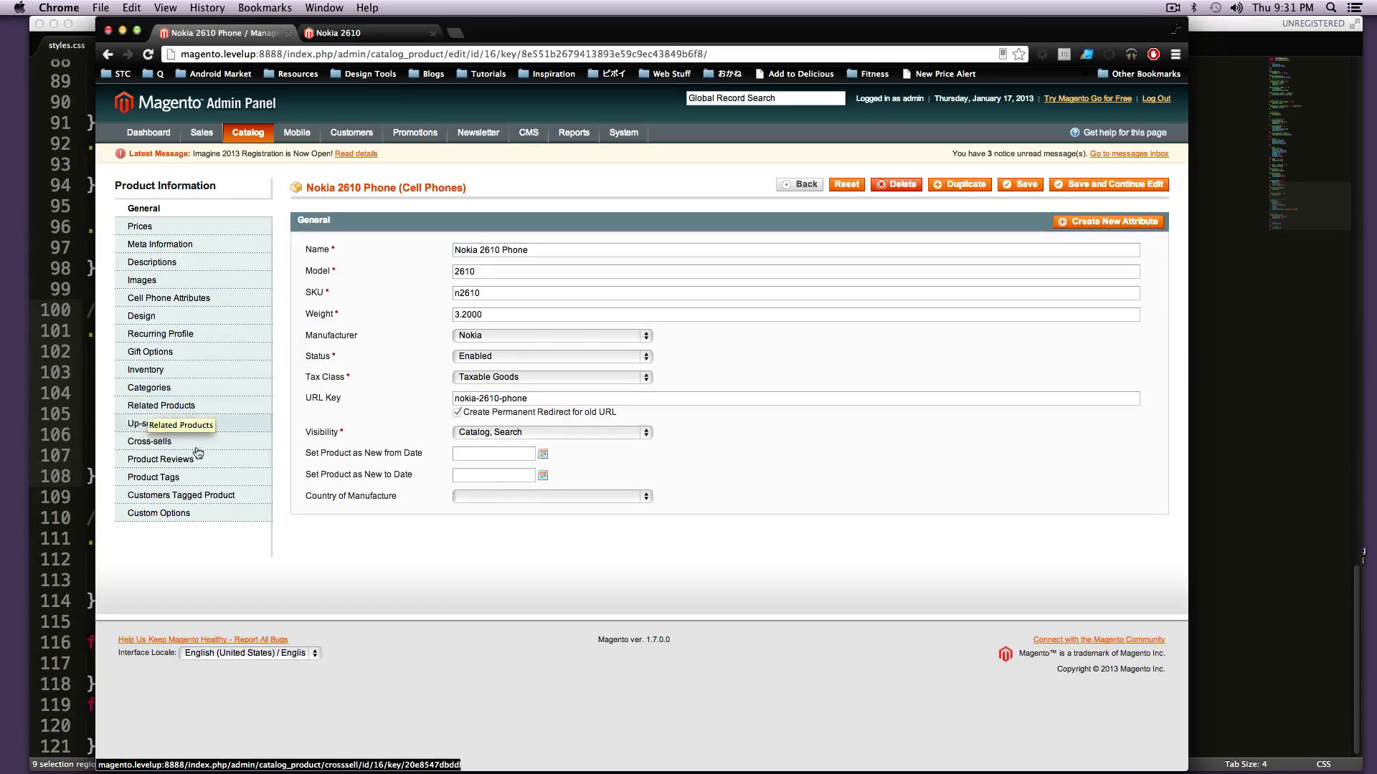
click(160, 429)
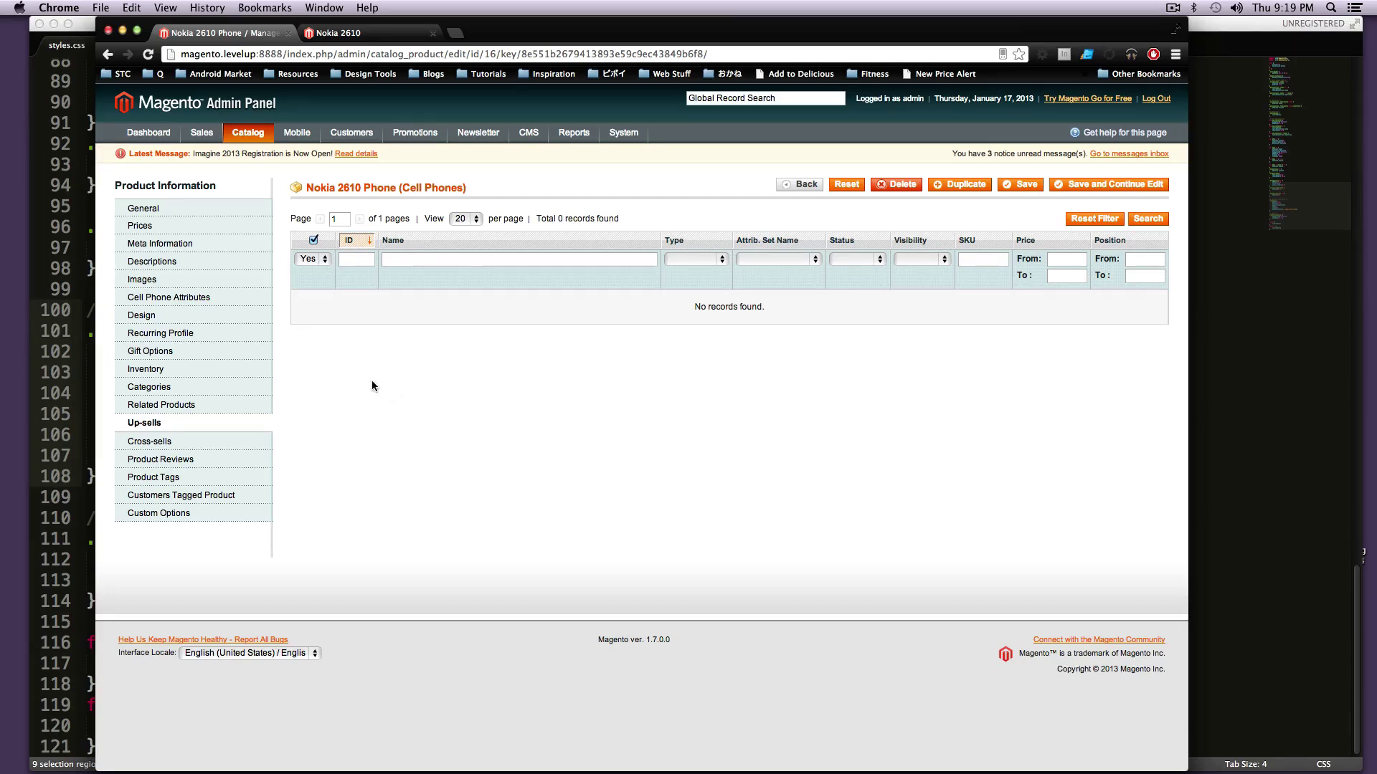
- Set the up-sells grid's association filter to Any and search to list all products
click(321, 260)
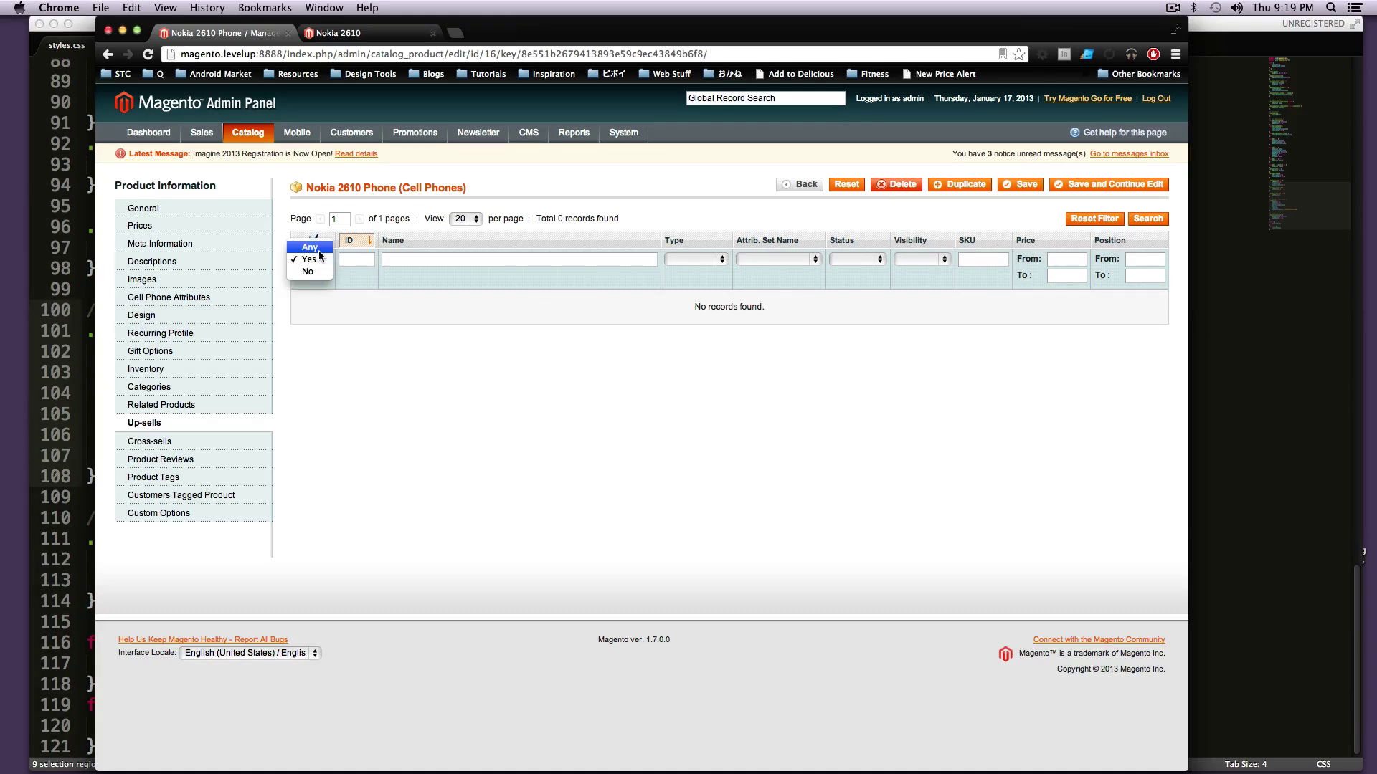
click(315, 248)
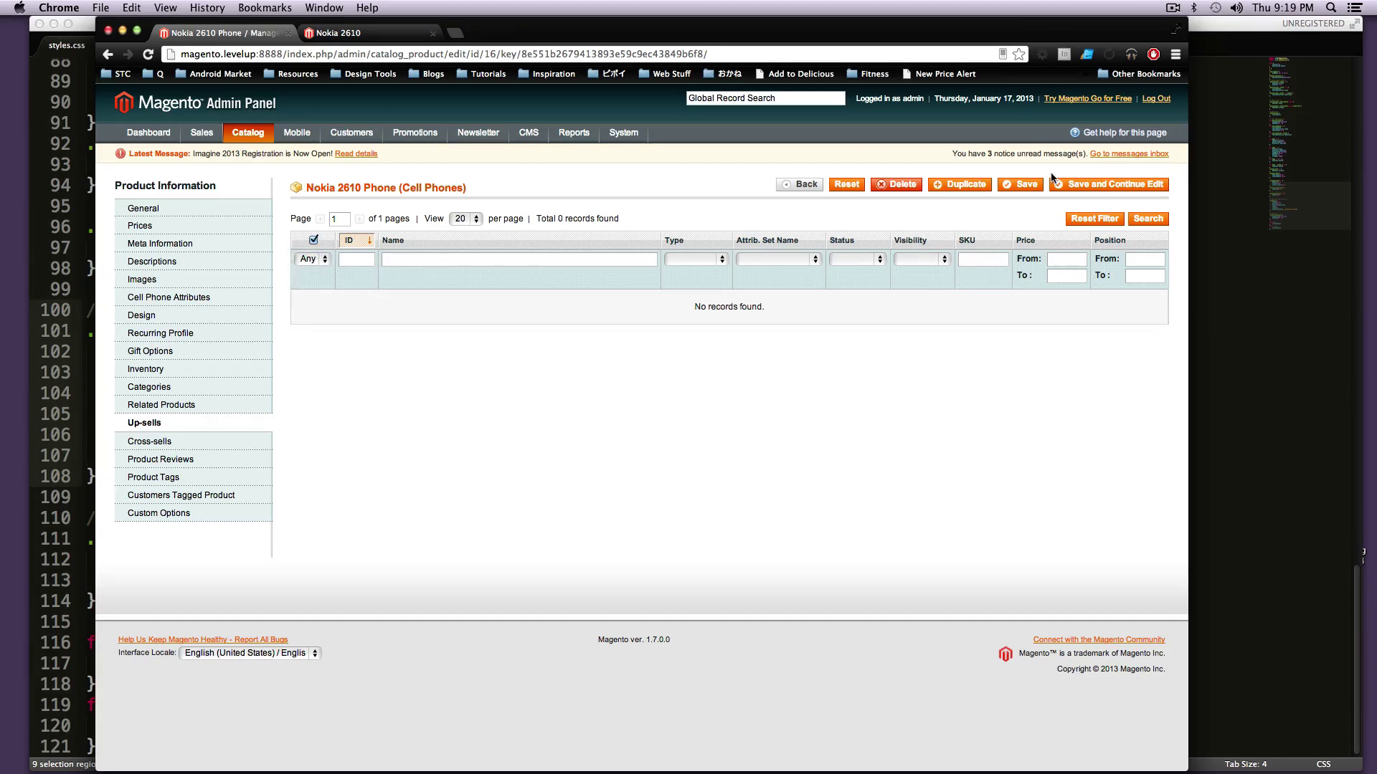
click(1148, 219)
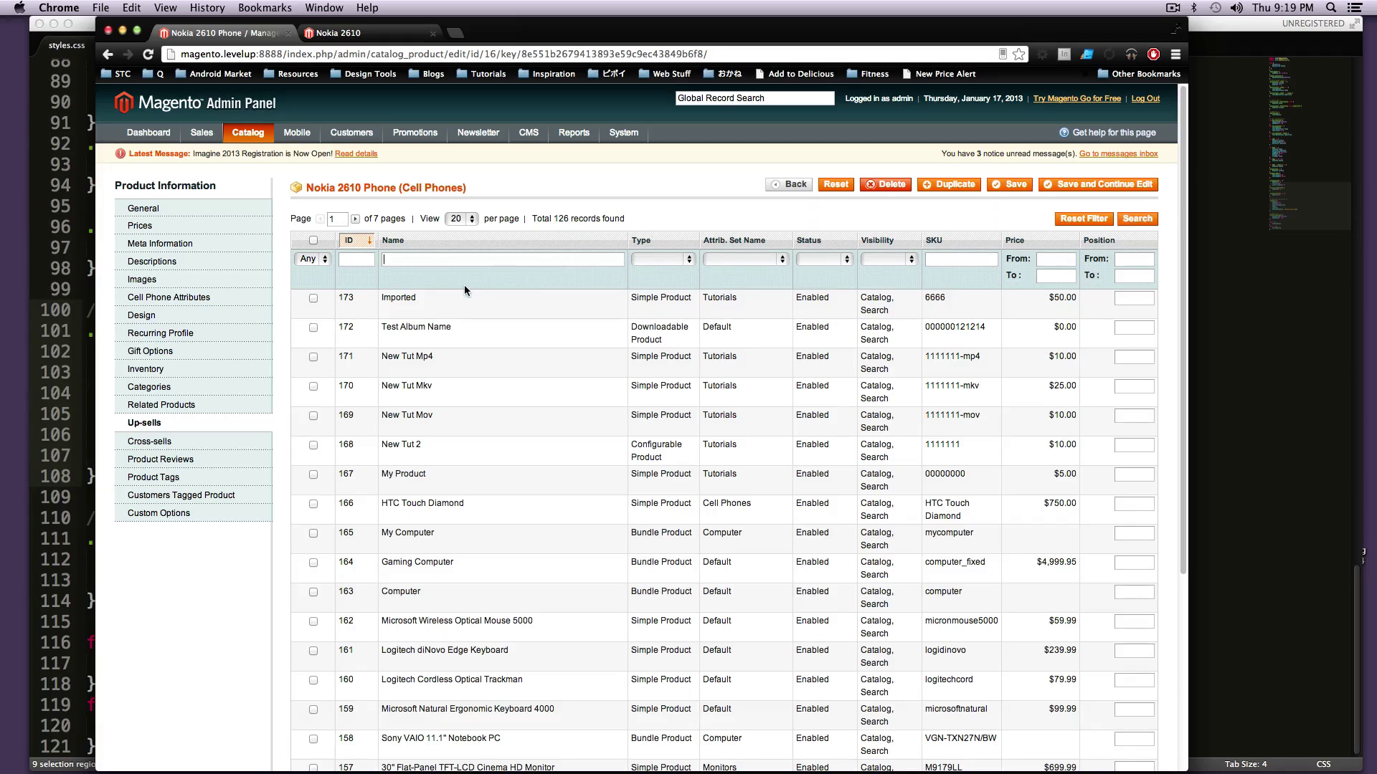
scroll(463, 601, down, 5)
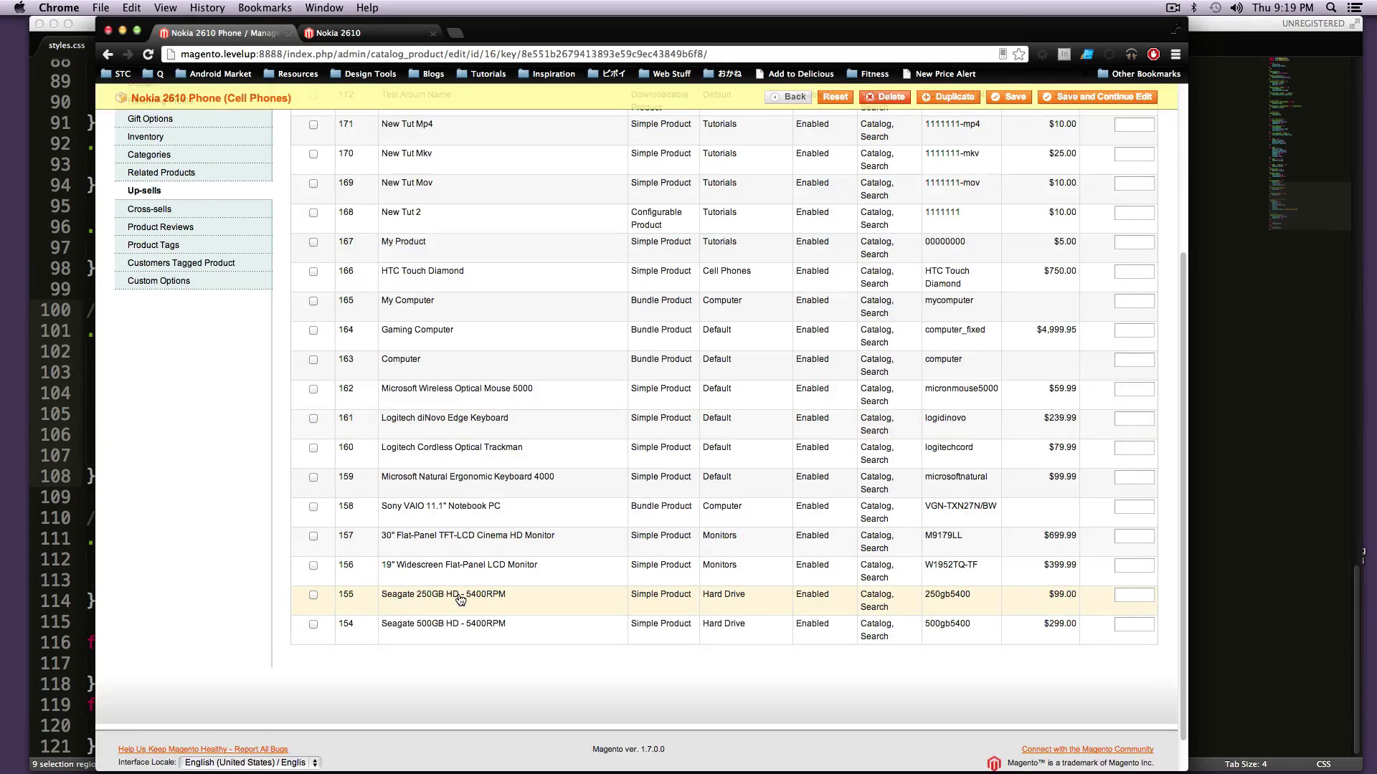
scroll(420, 433, up, 5)
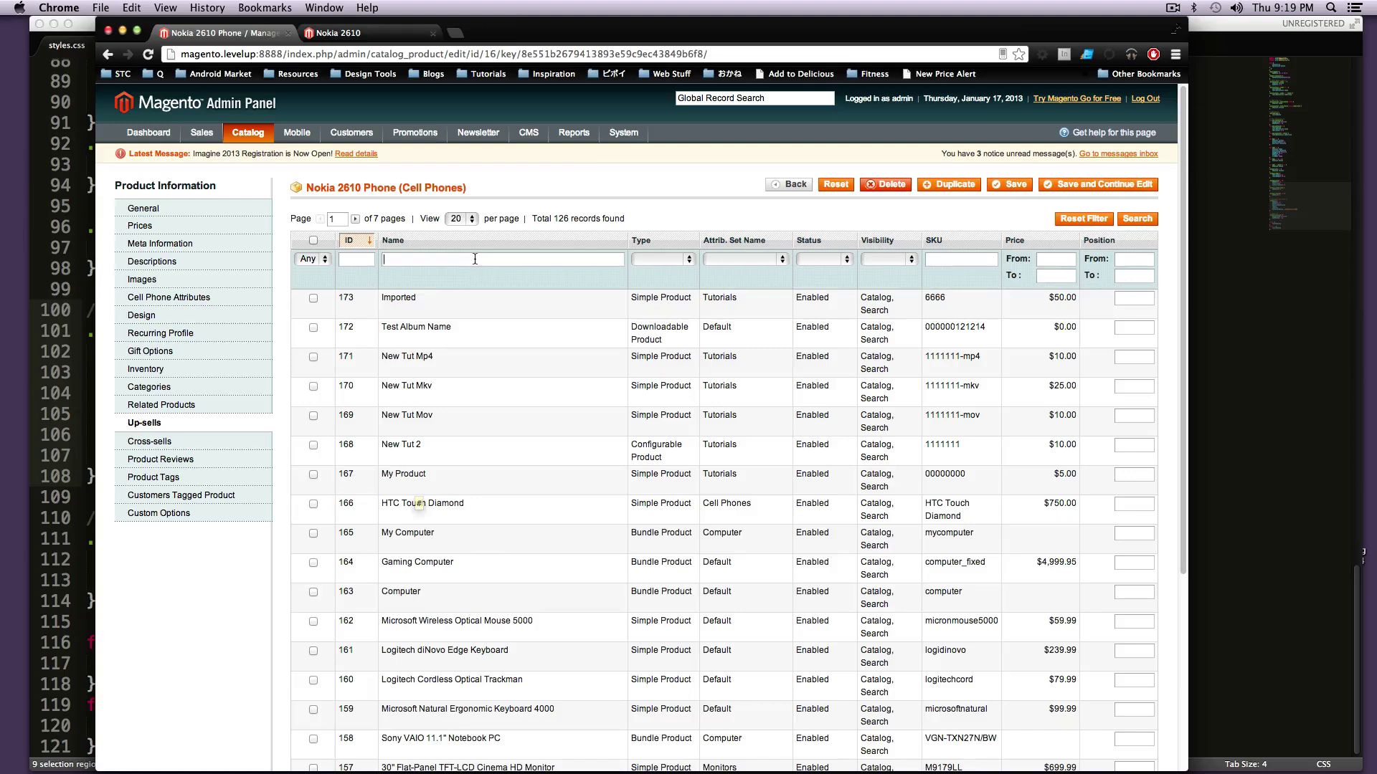
- Try a Name filter of 'phone' (0 records), clear it, and turn to the Attrib. Set Name filter
text(phone)
key(Return)
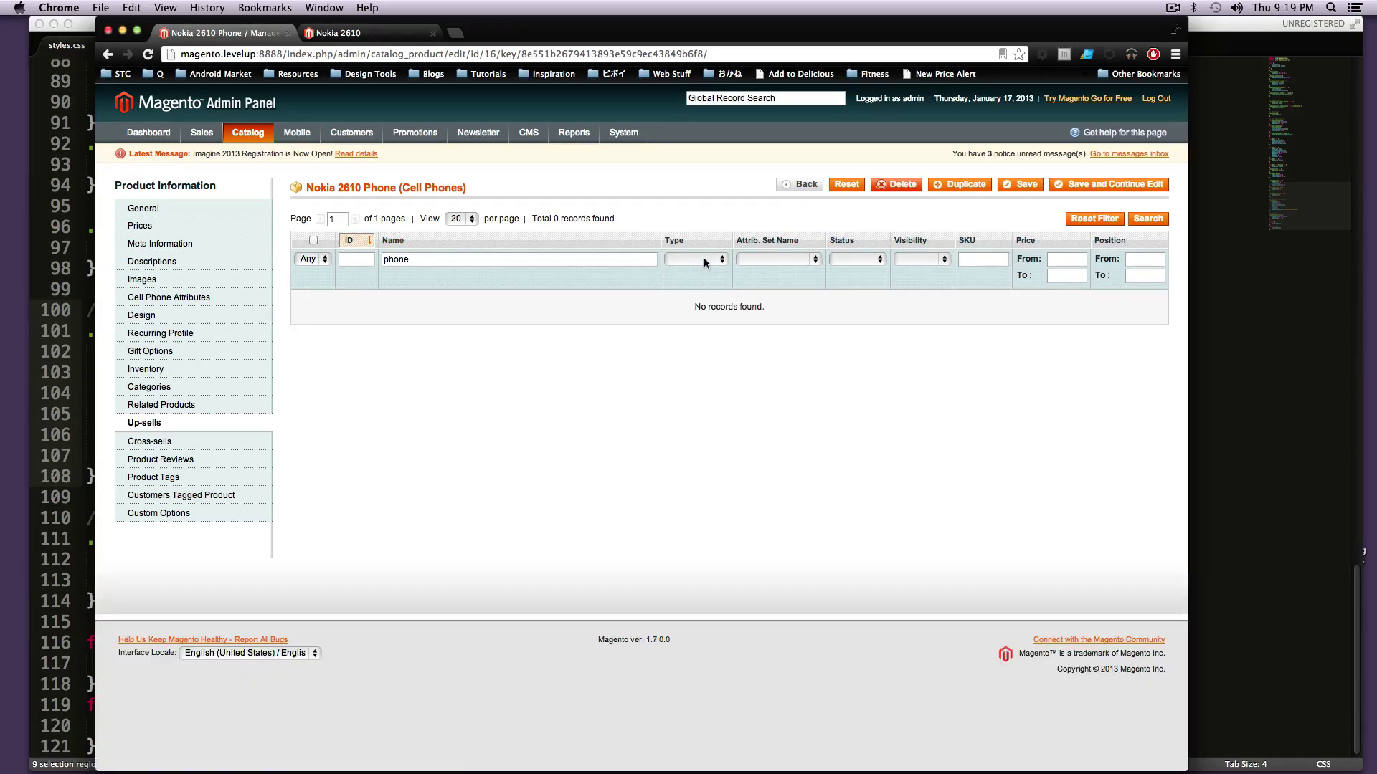
double_click(628, 259)
key(BackSpace)
click(794, 260)
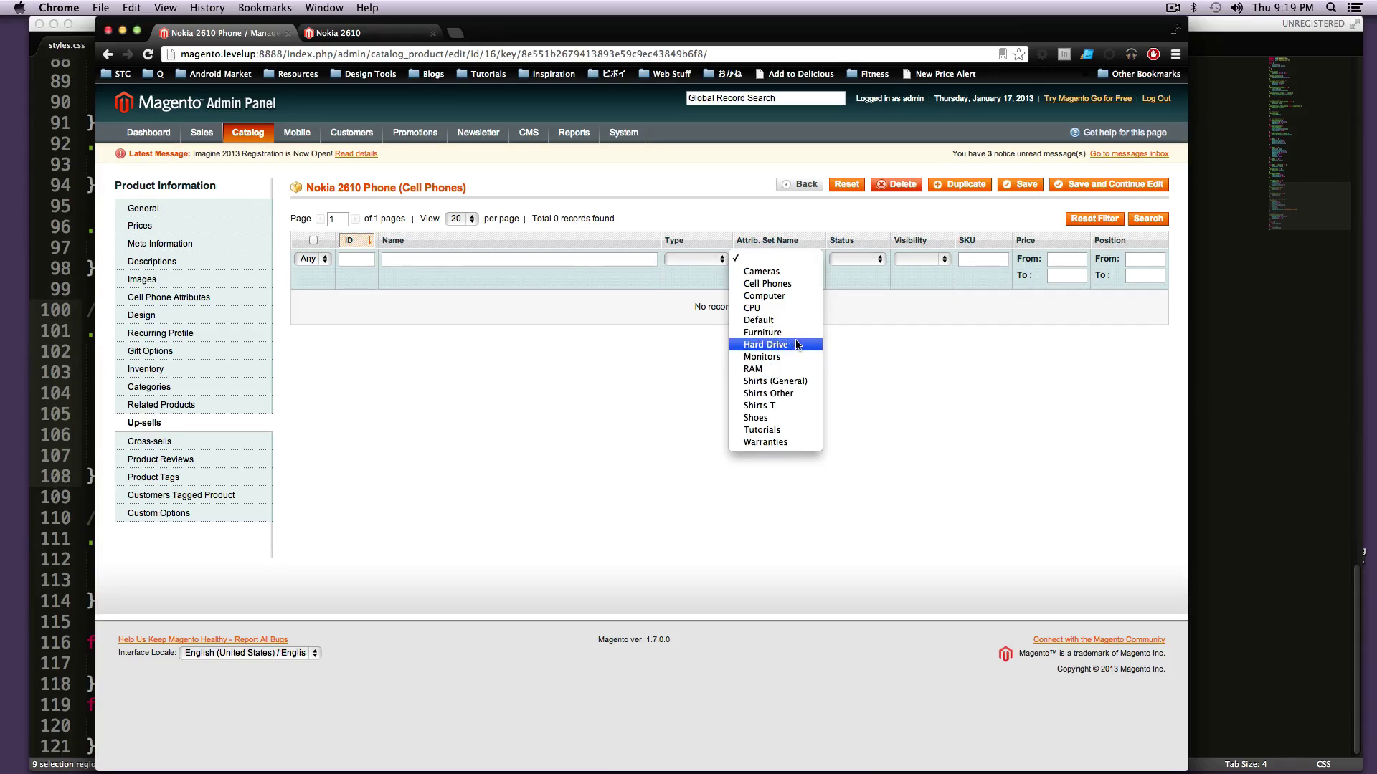
- Filter to Cell Phones, tick Samsung MM-A900M Ace, AT&T 8525 PDA and Sony Ericsson W810i, and save
click(794, 282)
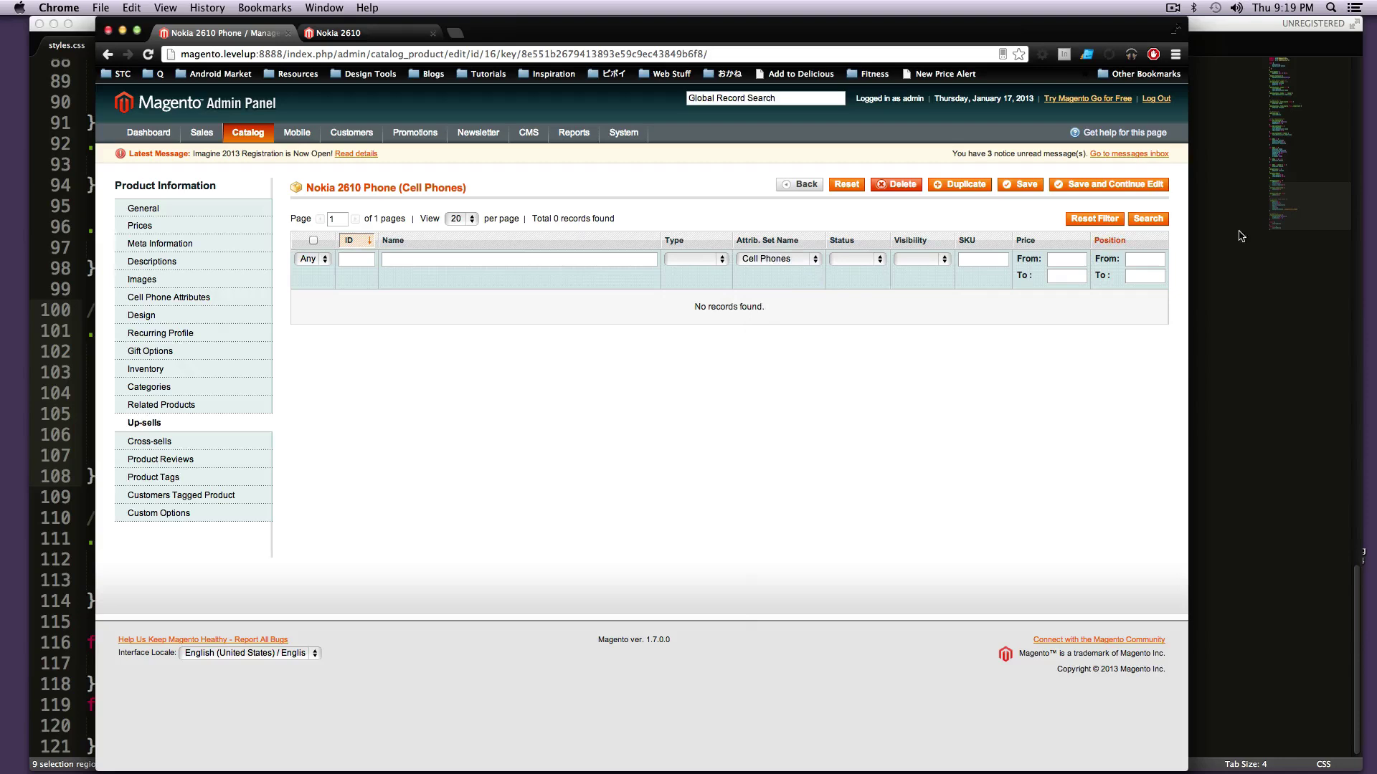
click(1148, 219)
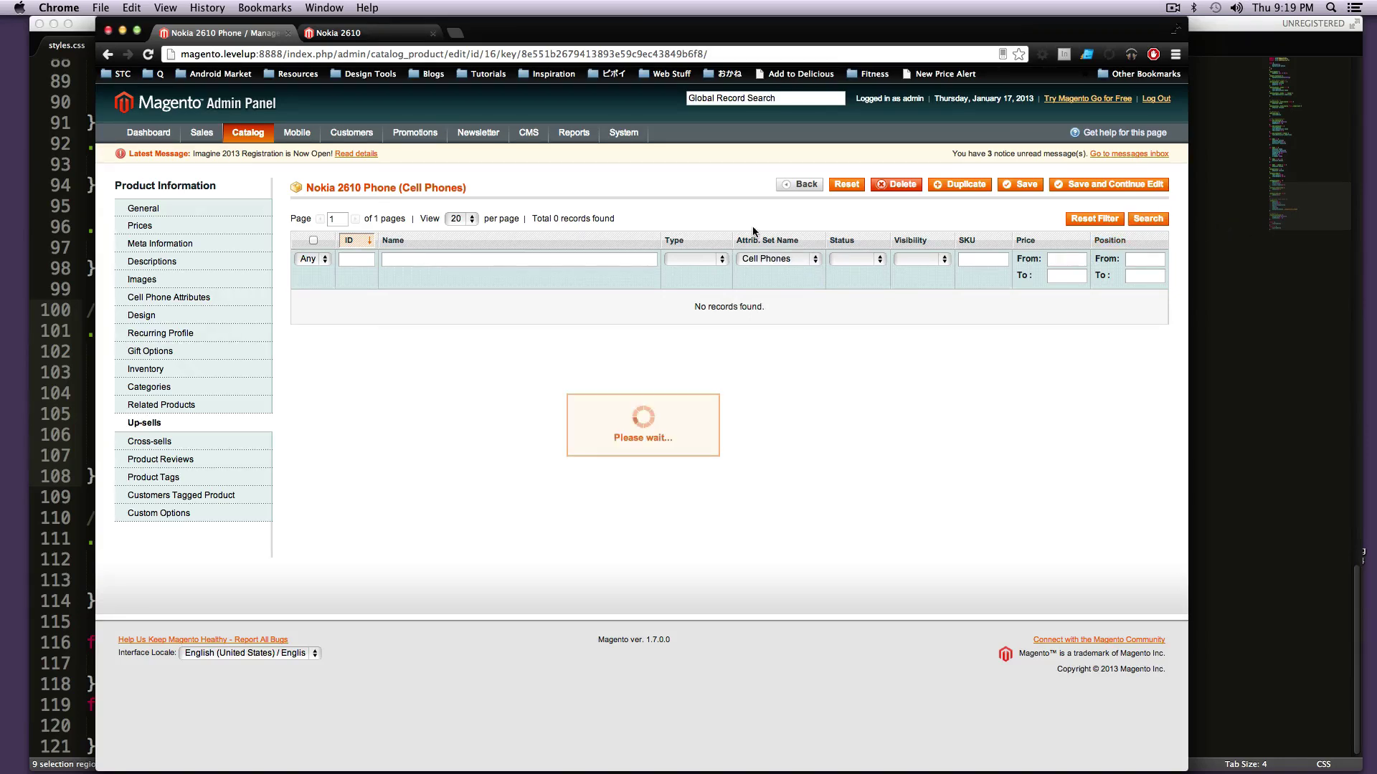
click(313, 328)
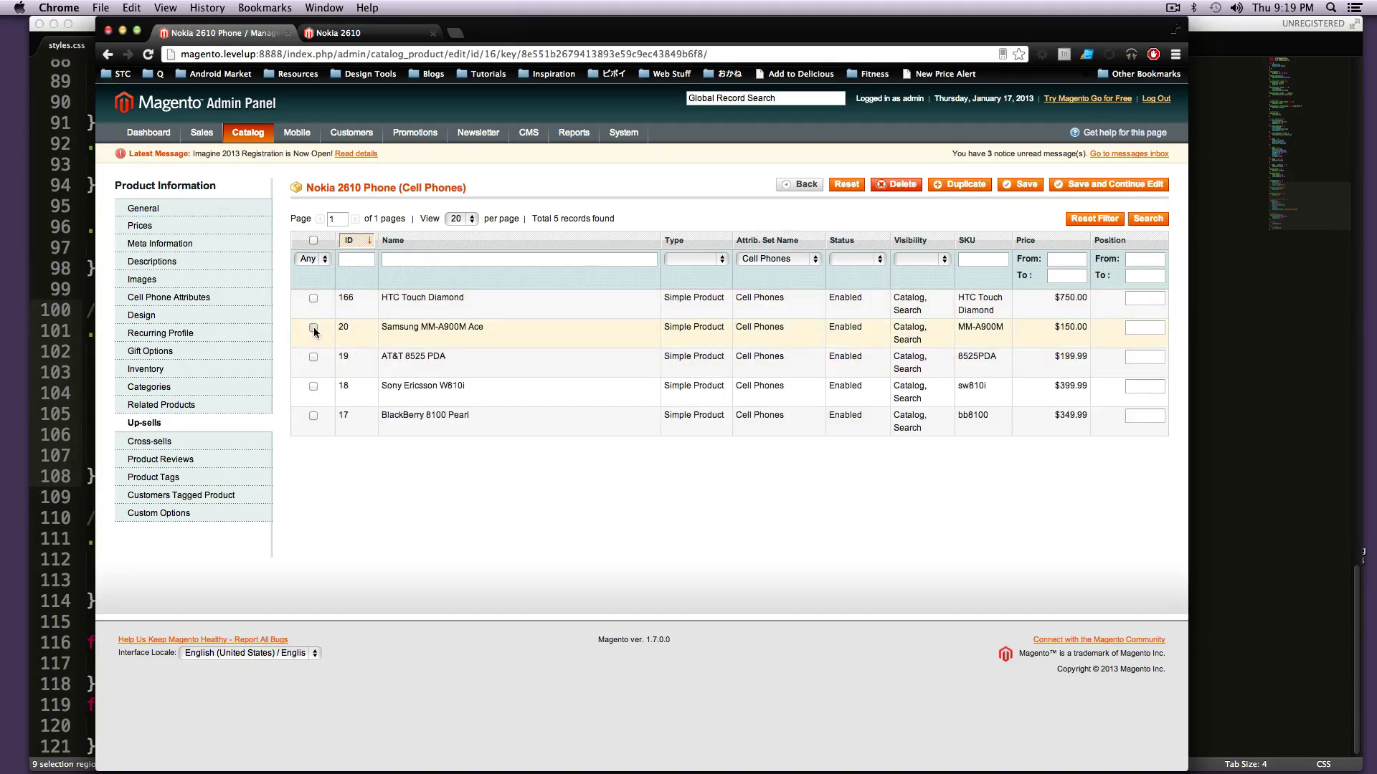
click(313, 357)
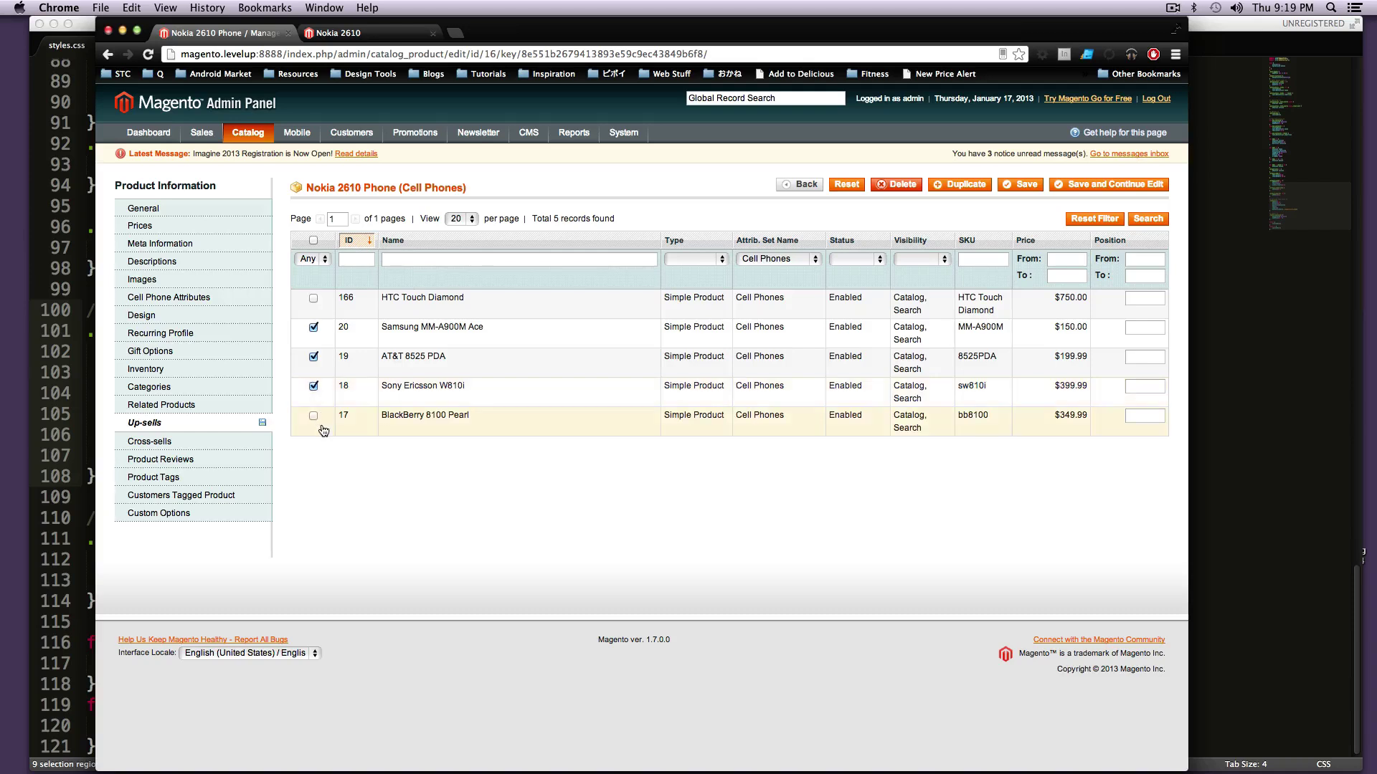
click(1031, 180)
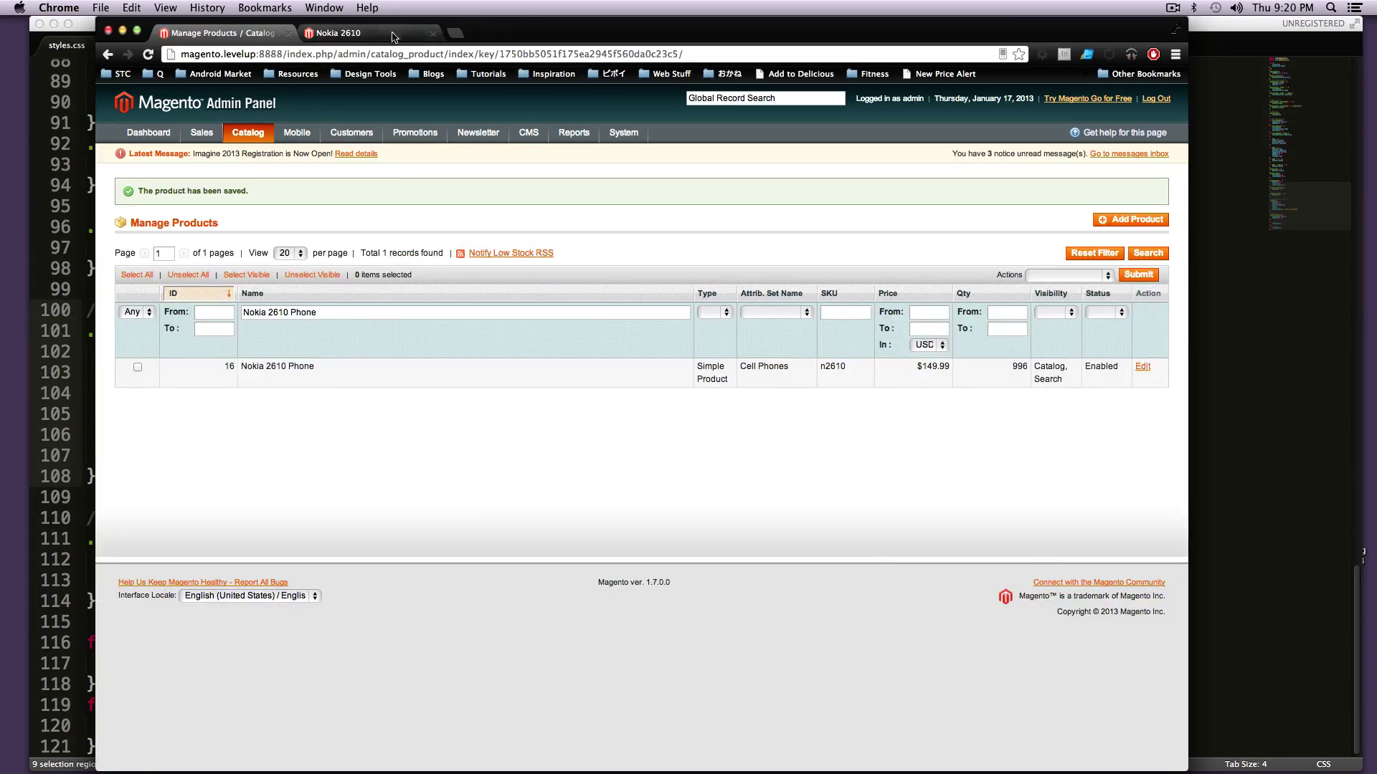
- Reload the Nokia 2610 Phone storefront page and find the 'You may also be interested' up-sell block
click(410, 36)
click(140, 55)
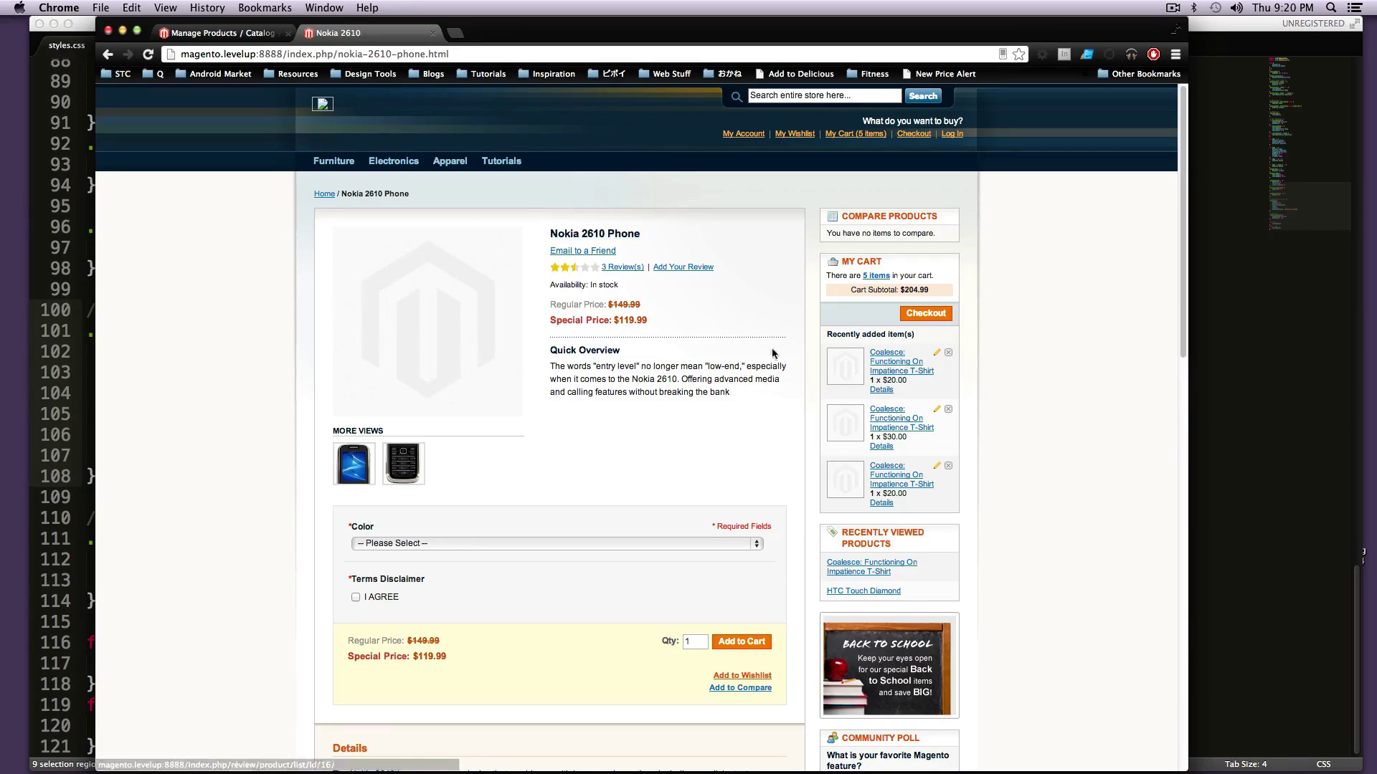
scroll(802, 359, down, 10)
scroll(802, 364, down, 5)
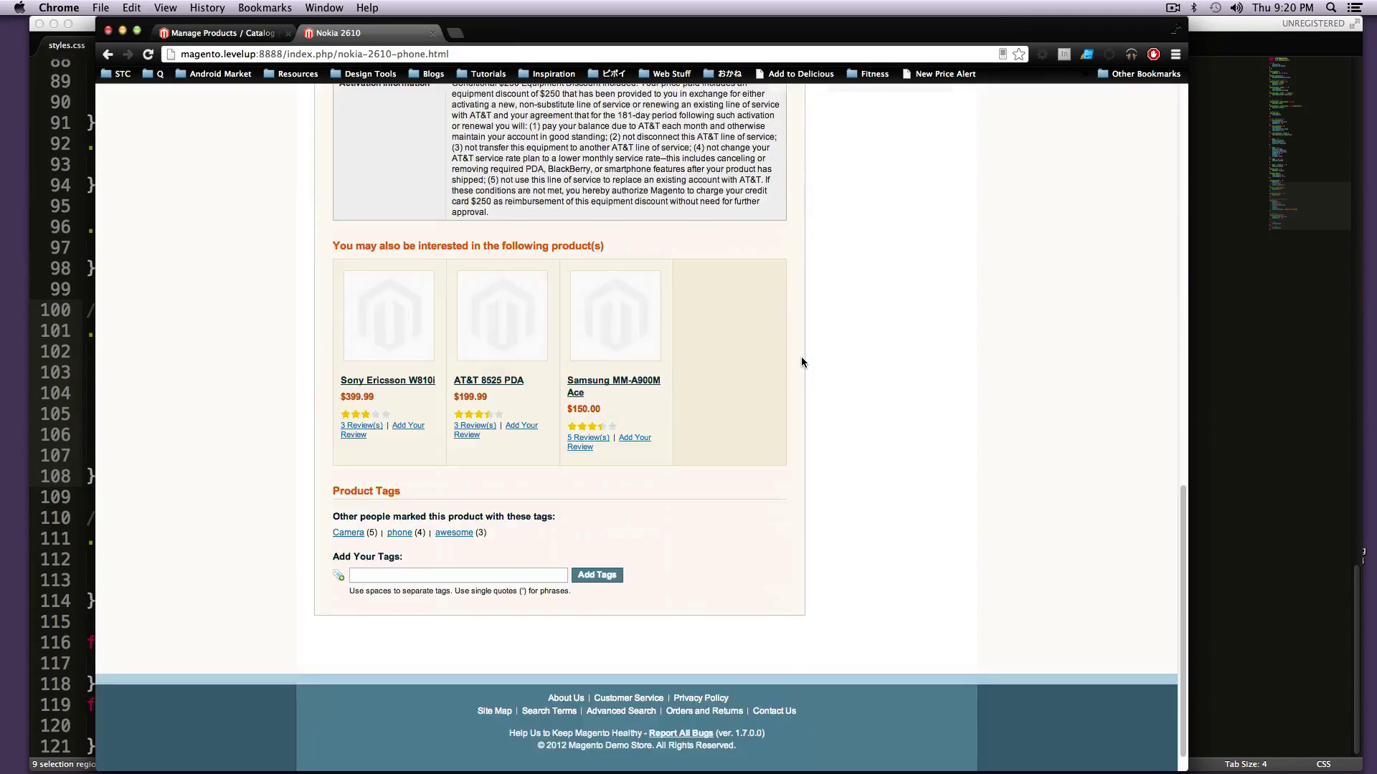
drag(356, 251, 595, 245)
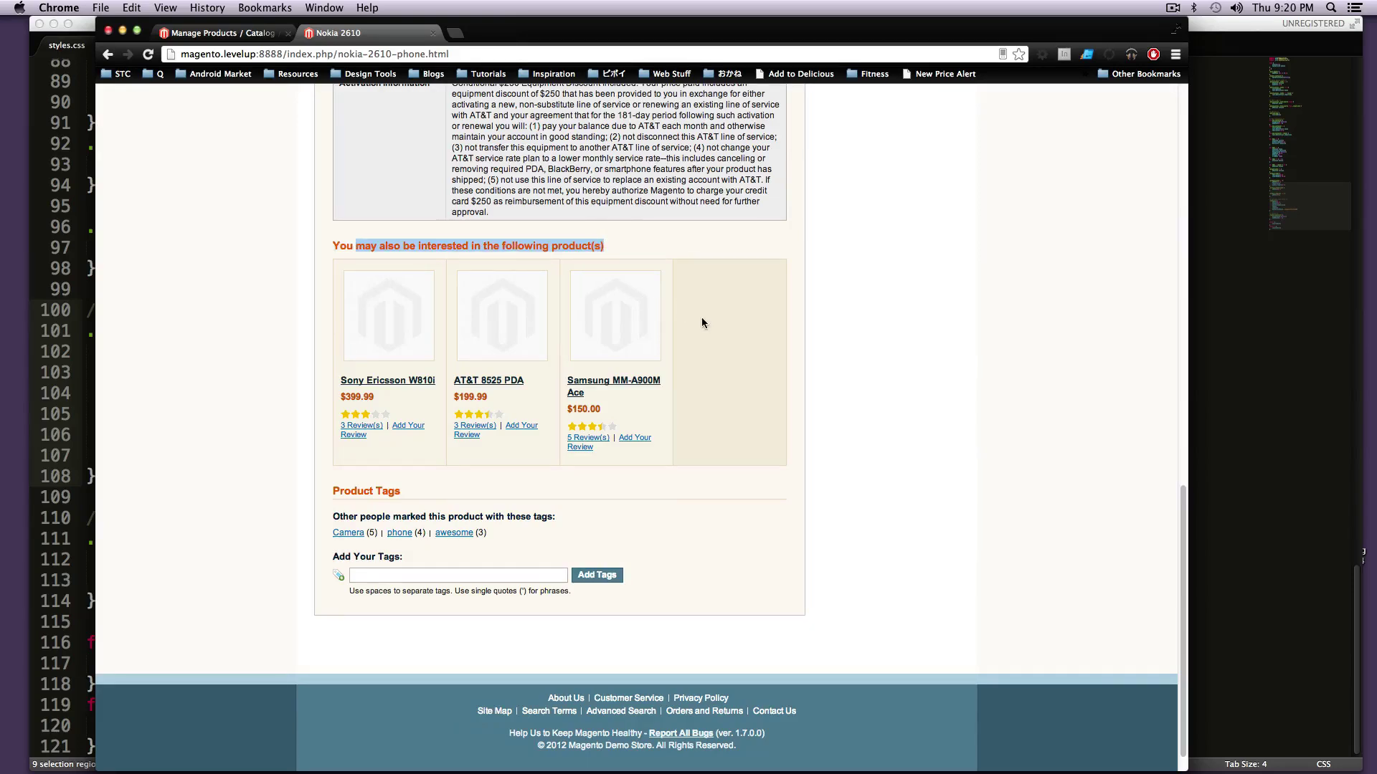
- Look over the three up-sell phones, then reopen the Nokia 2610 Phone in the admin editor
scroll(701, 323, down, 1)
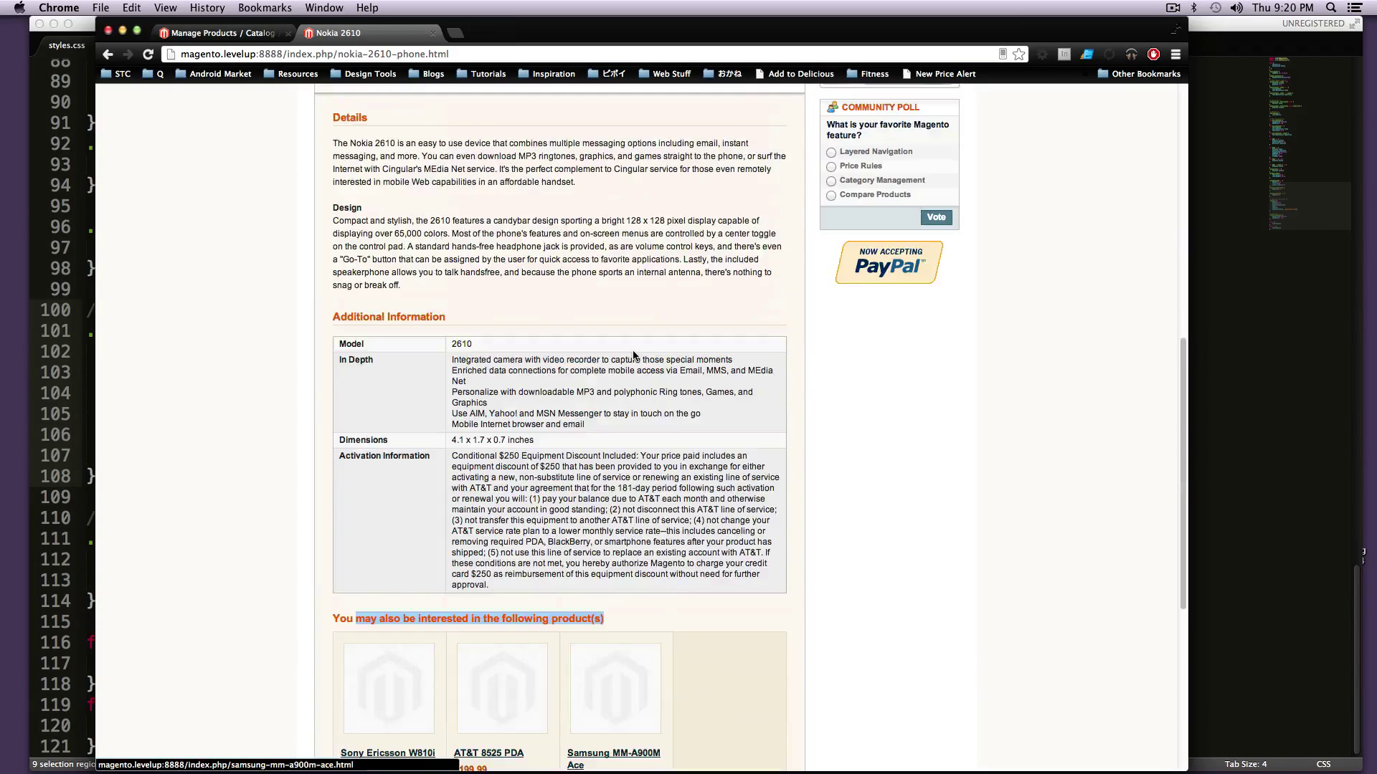
scroll(645, 349, up, 10)
scroll(639, 346, up, 7)
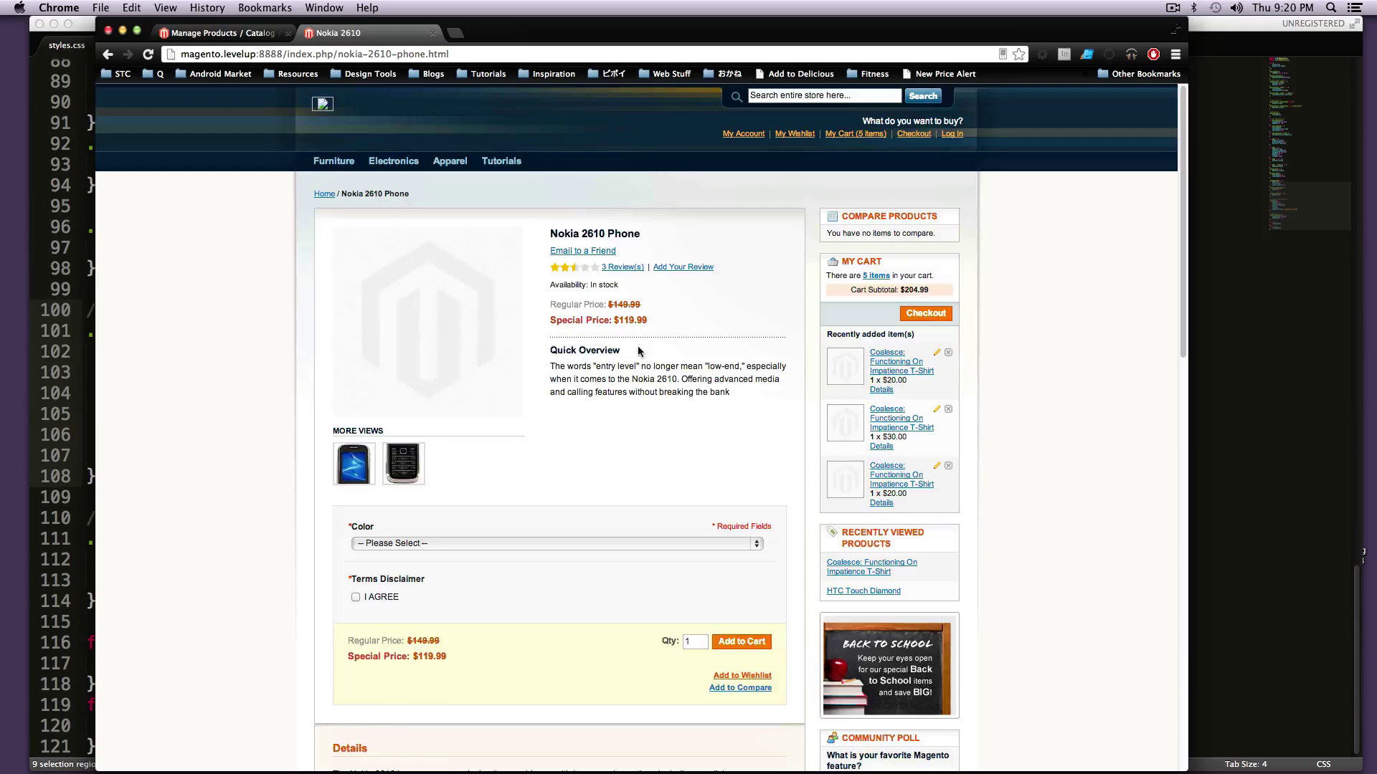
scroll(617, 365, down, 17)
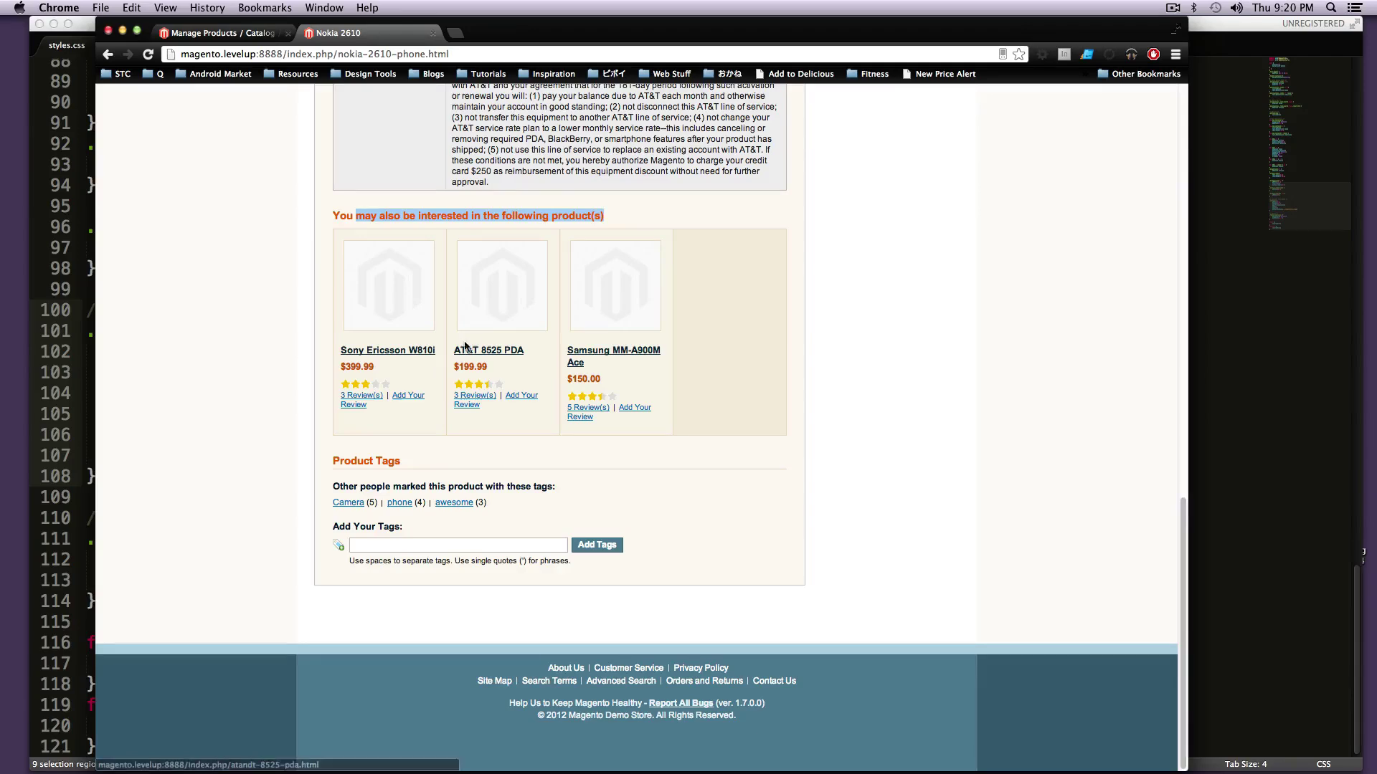
scroll(463, 344, up, 10)
scroll(463, 347, up, 5)
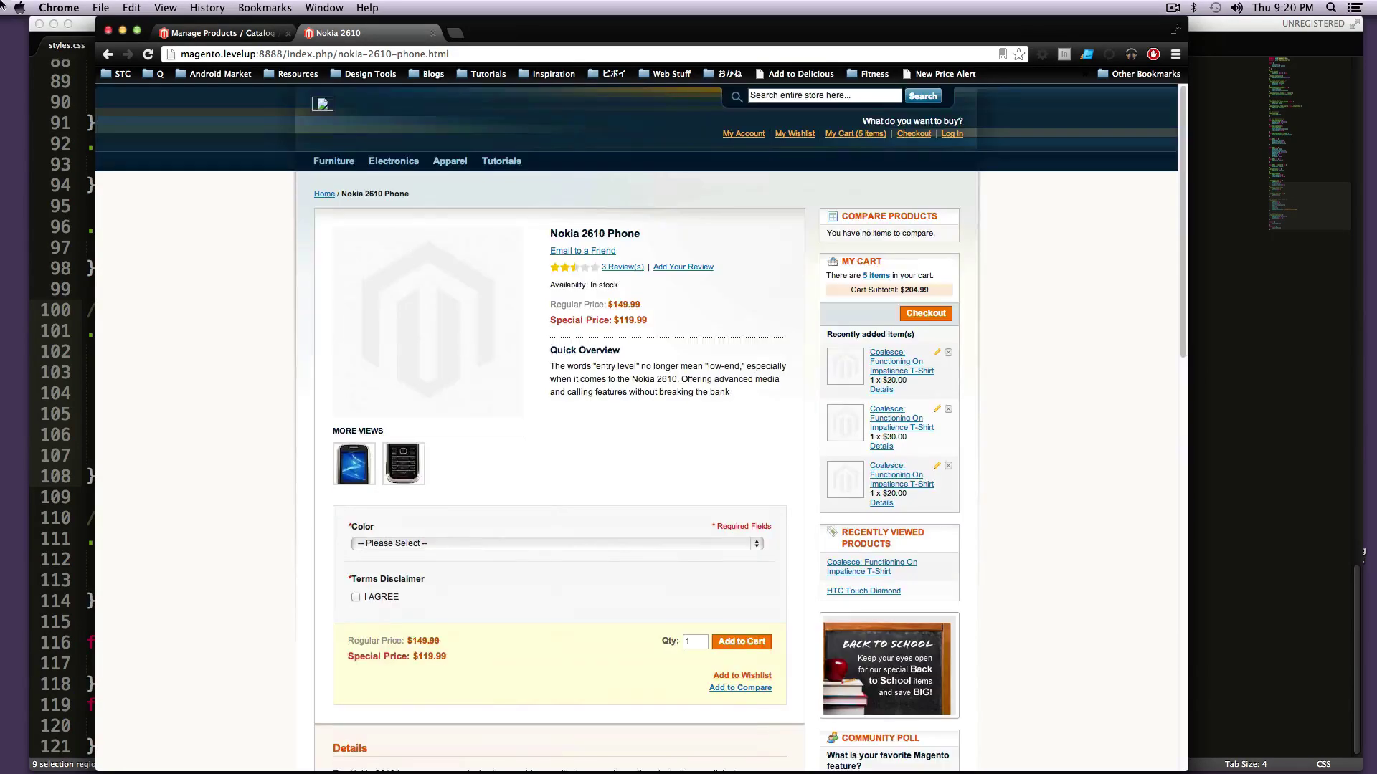
click(222, 33)
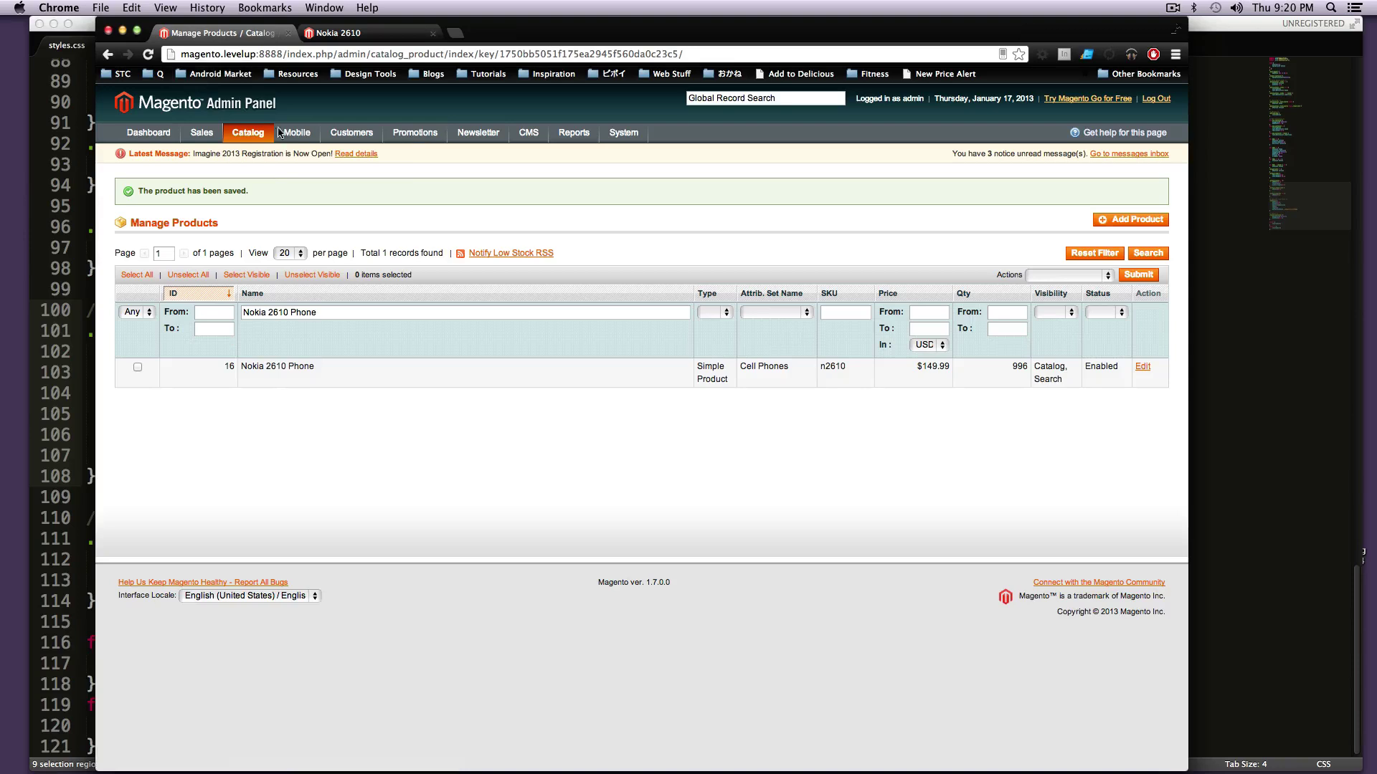
click(271, 386)
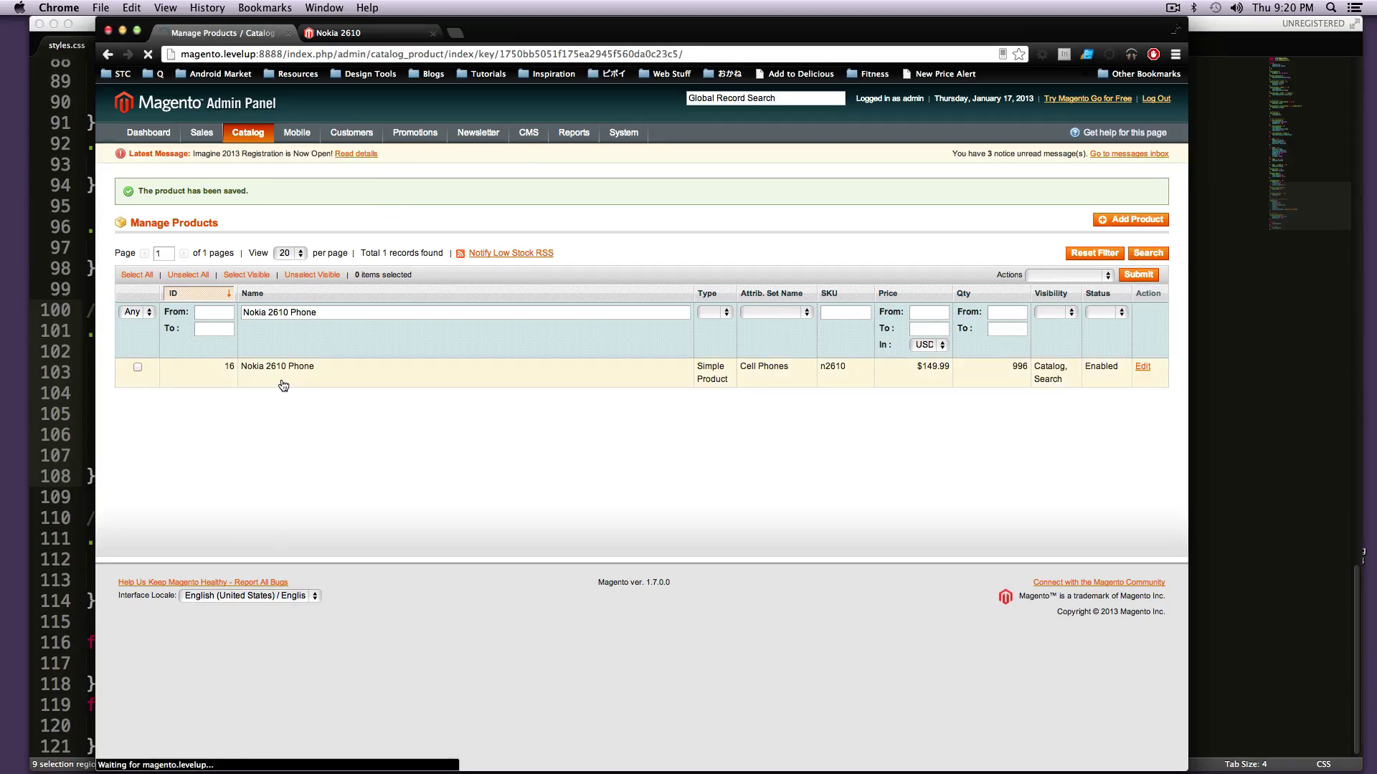
- In Related Products, set the association filter to Any and list every catalog product
click(207, 412)
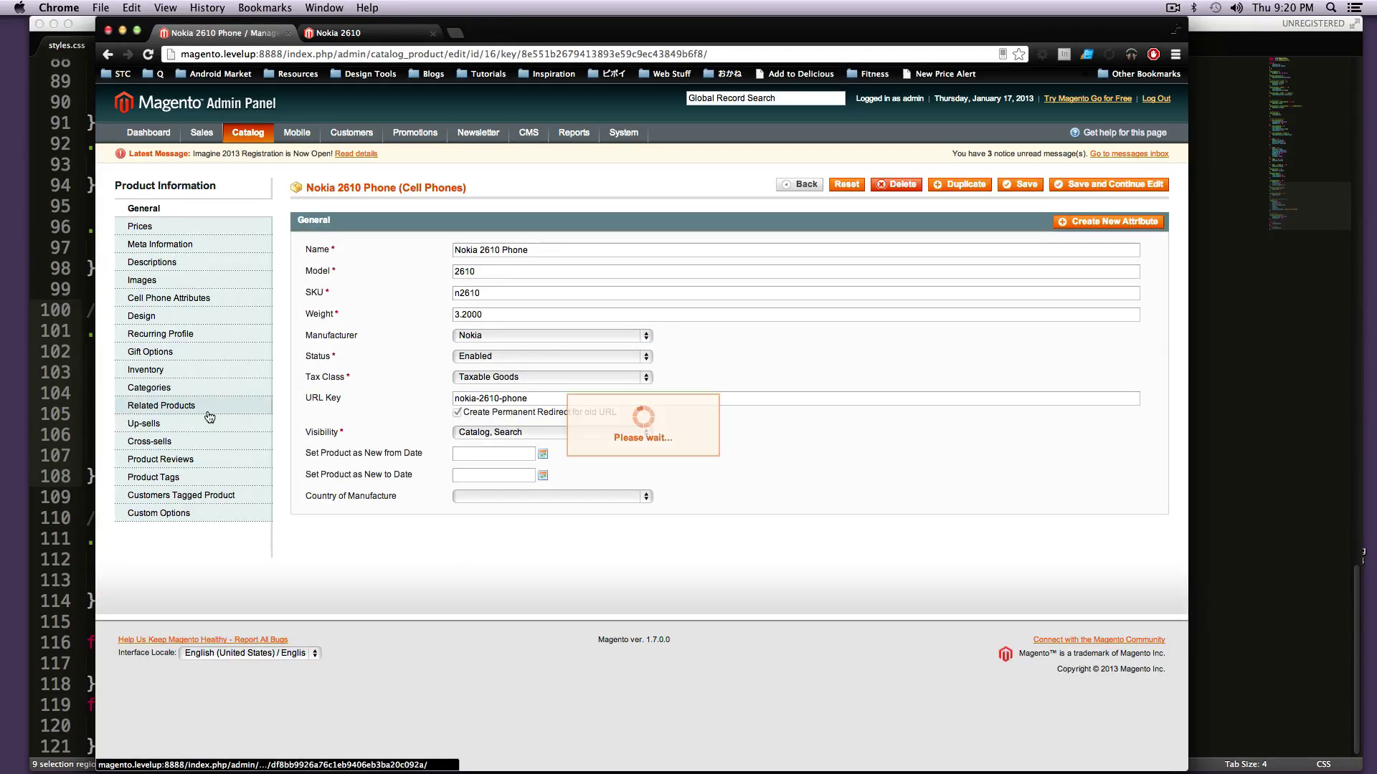
click(316, 259)
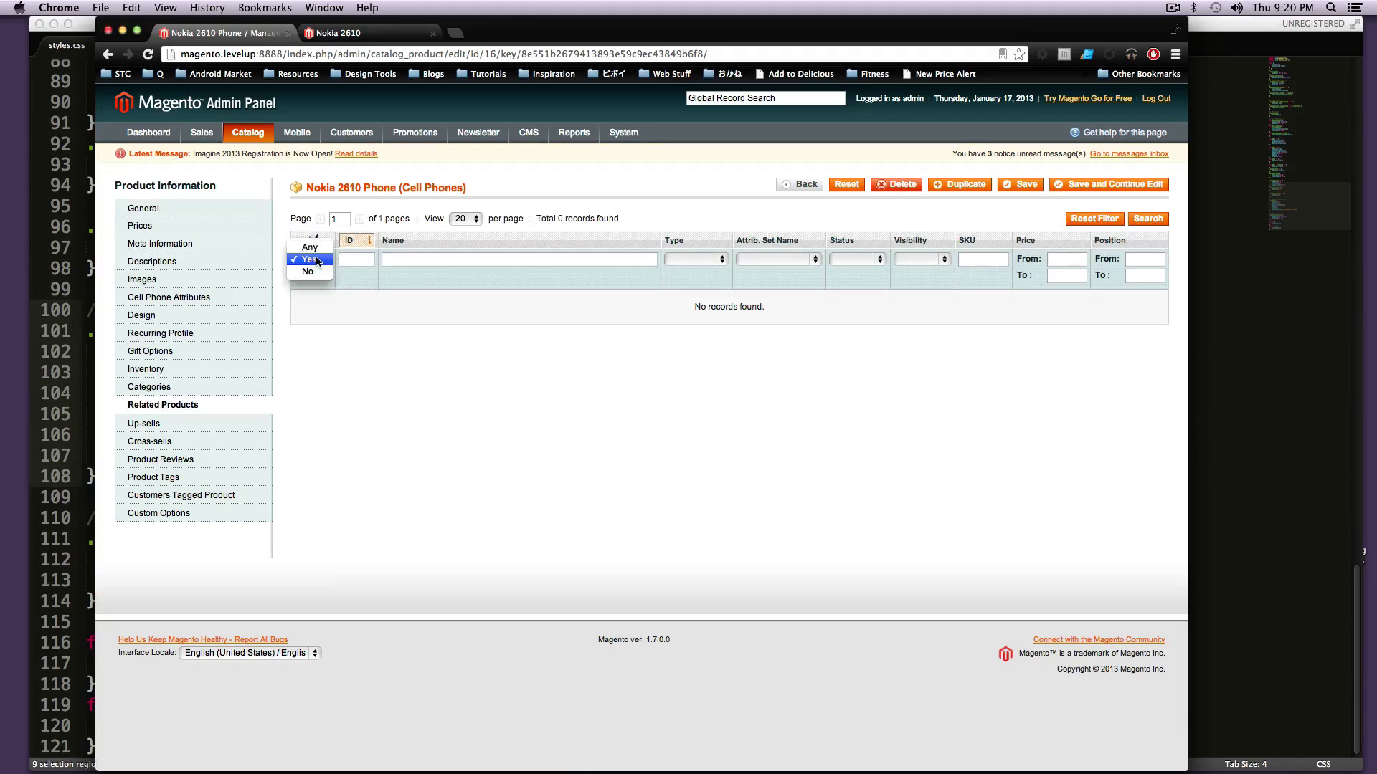
click(320, 247)
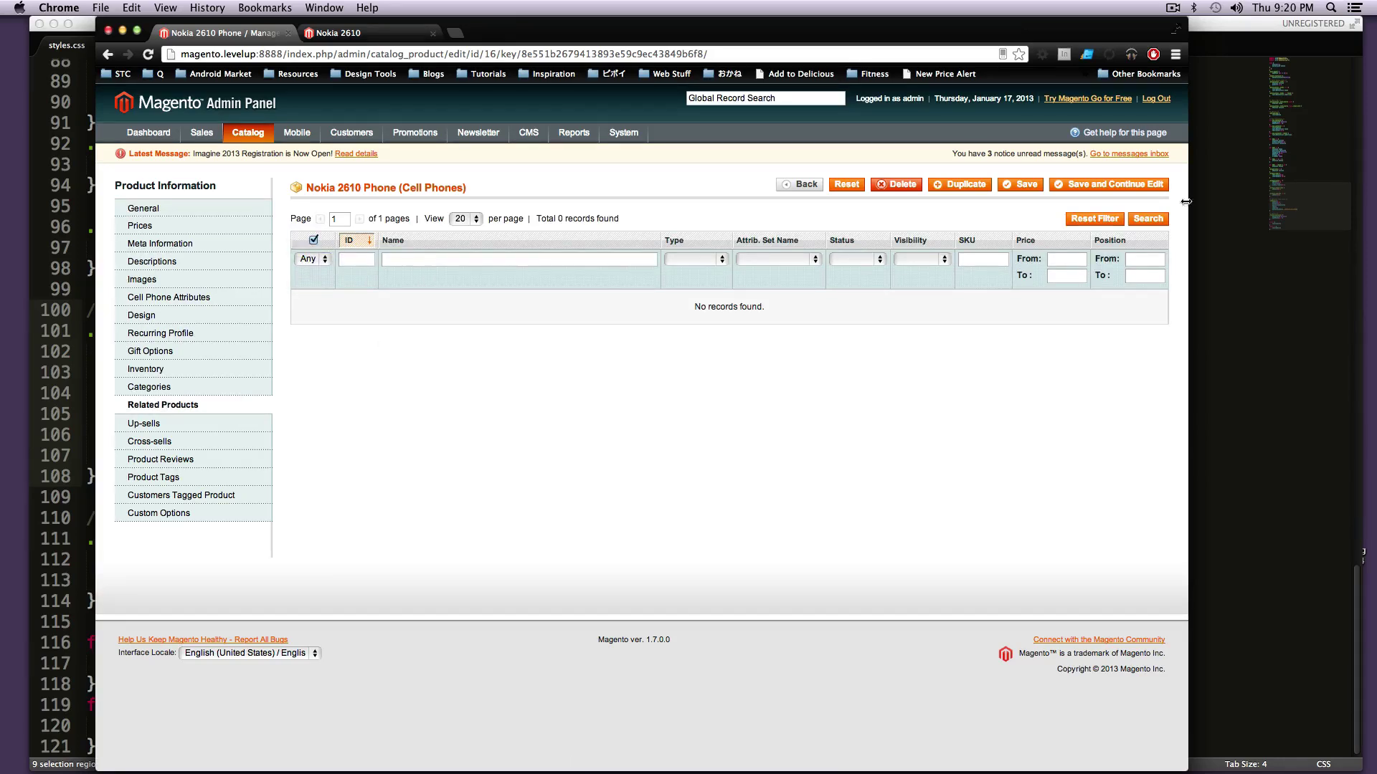
click(1148, 219)
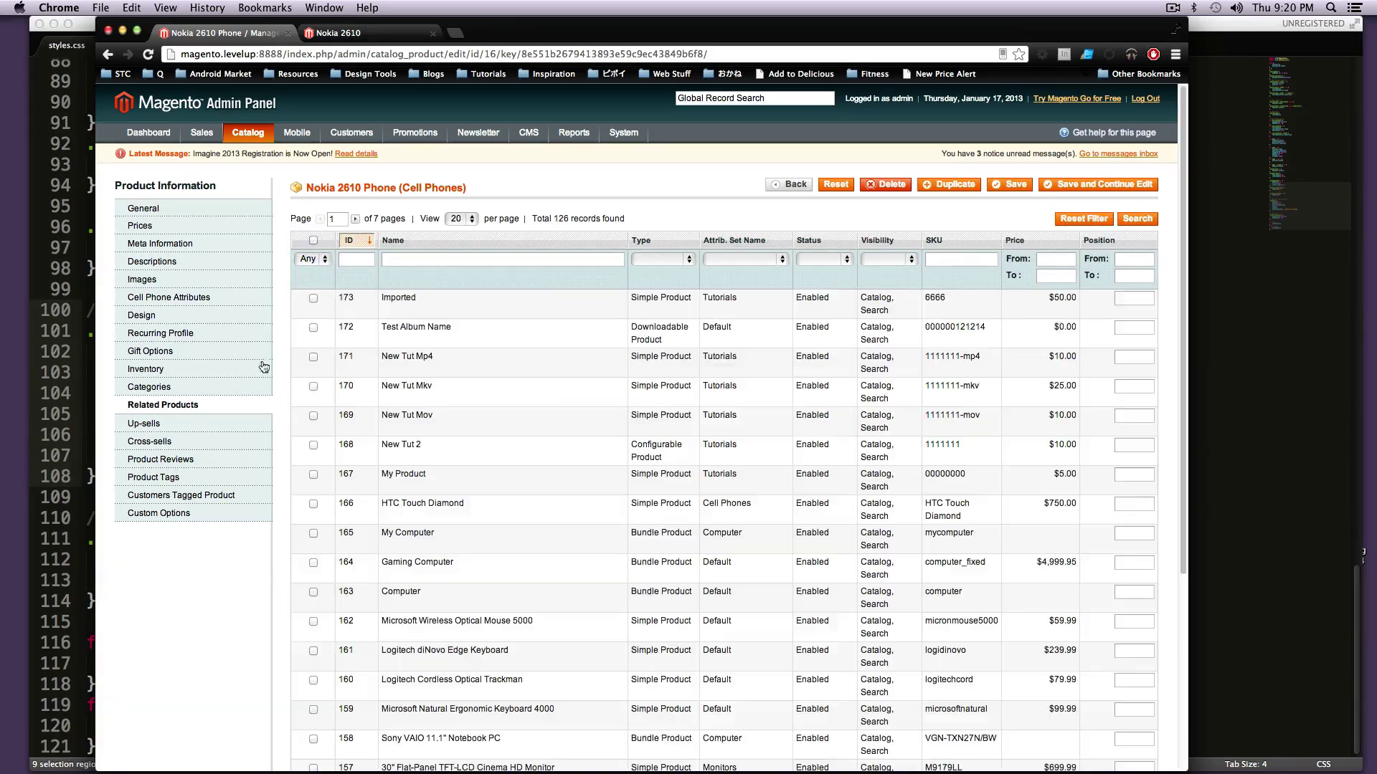
- Tick Gaming Computer, My Computer and HTC Touch Diamond as related products and save
click(313, 561)
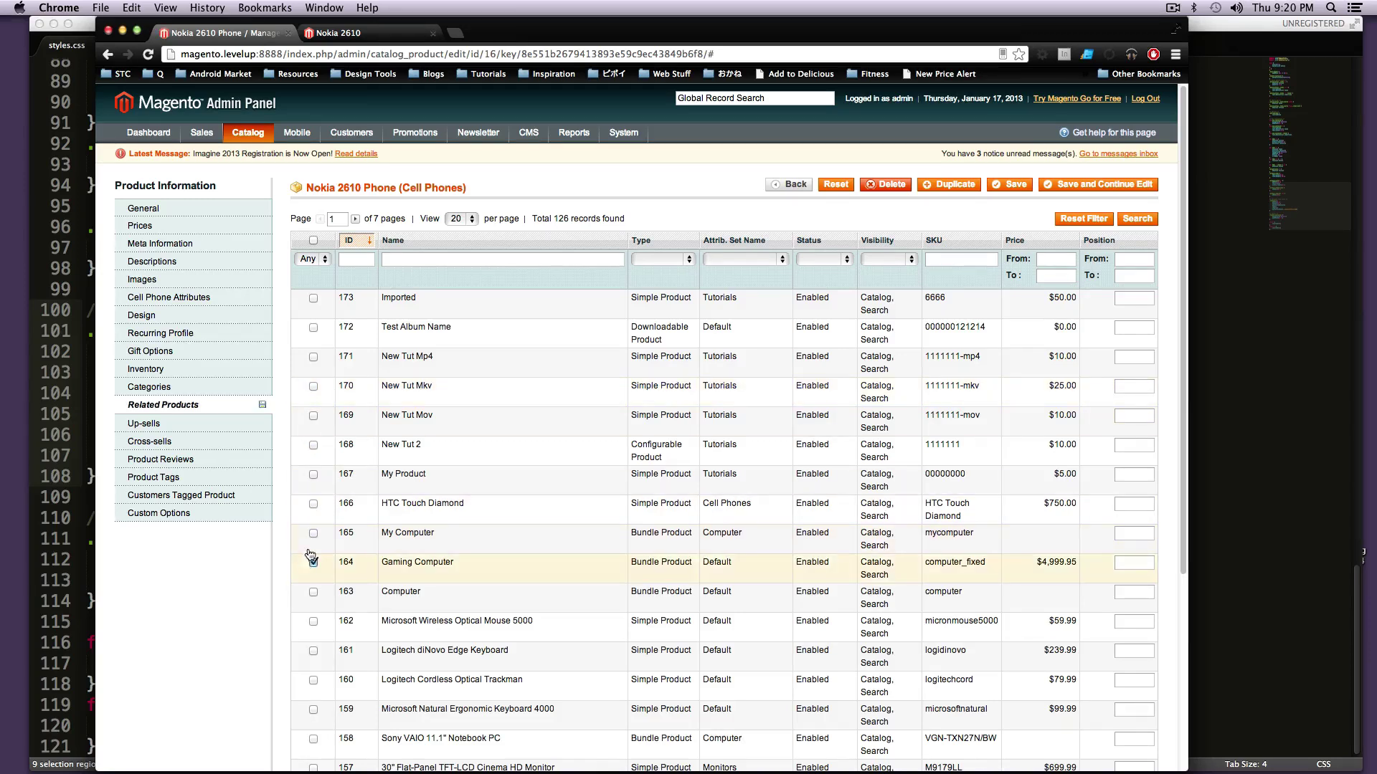
click(313, 533)
click(313, 504)
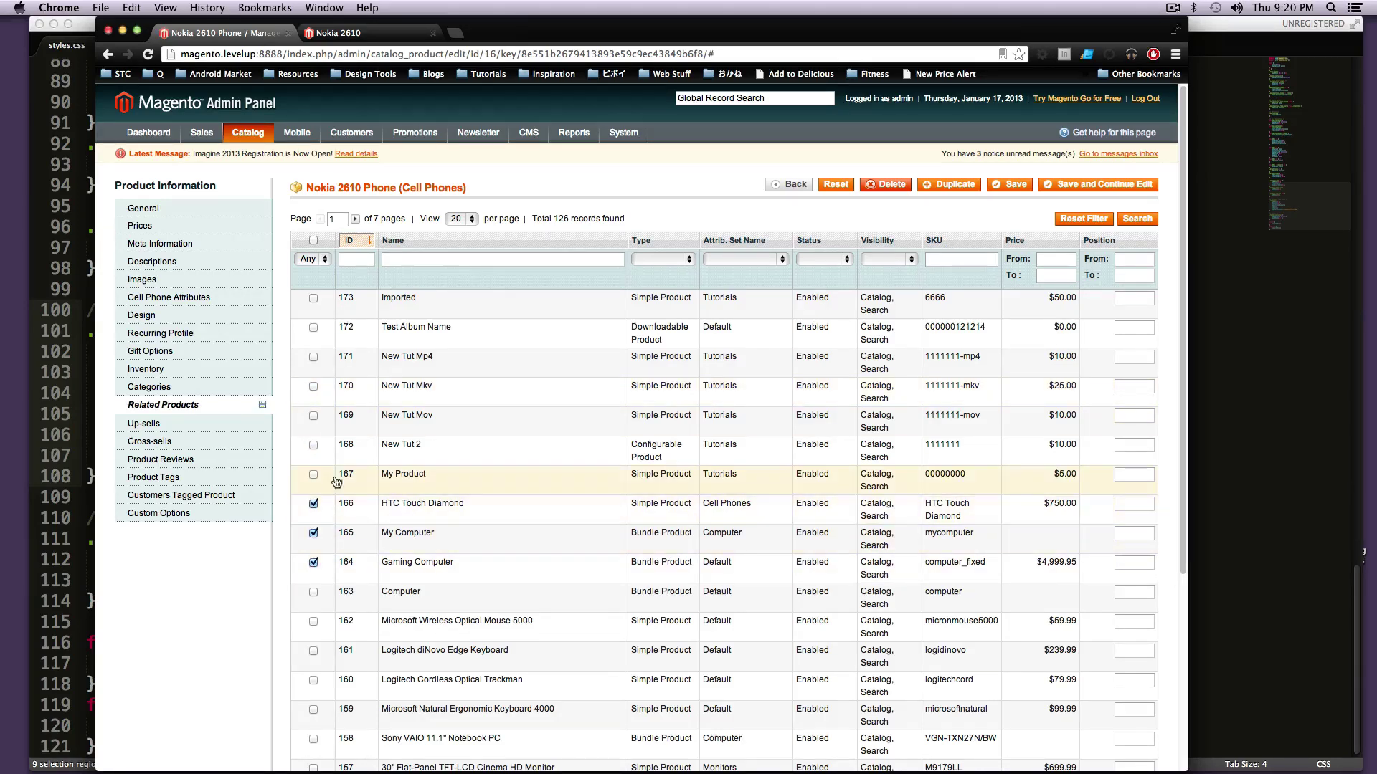
click(159, 443)
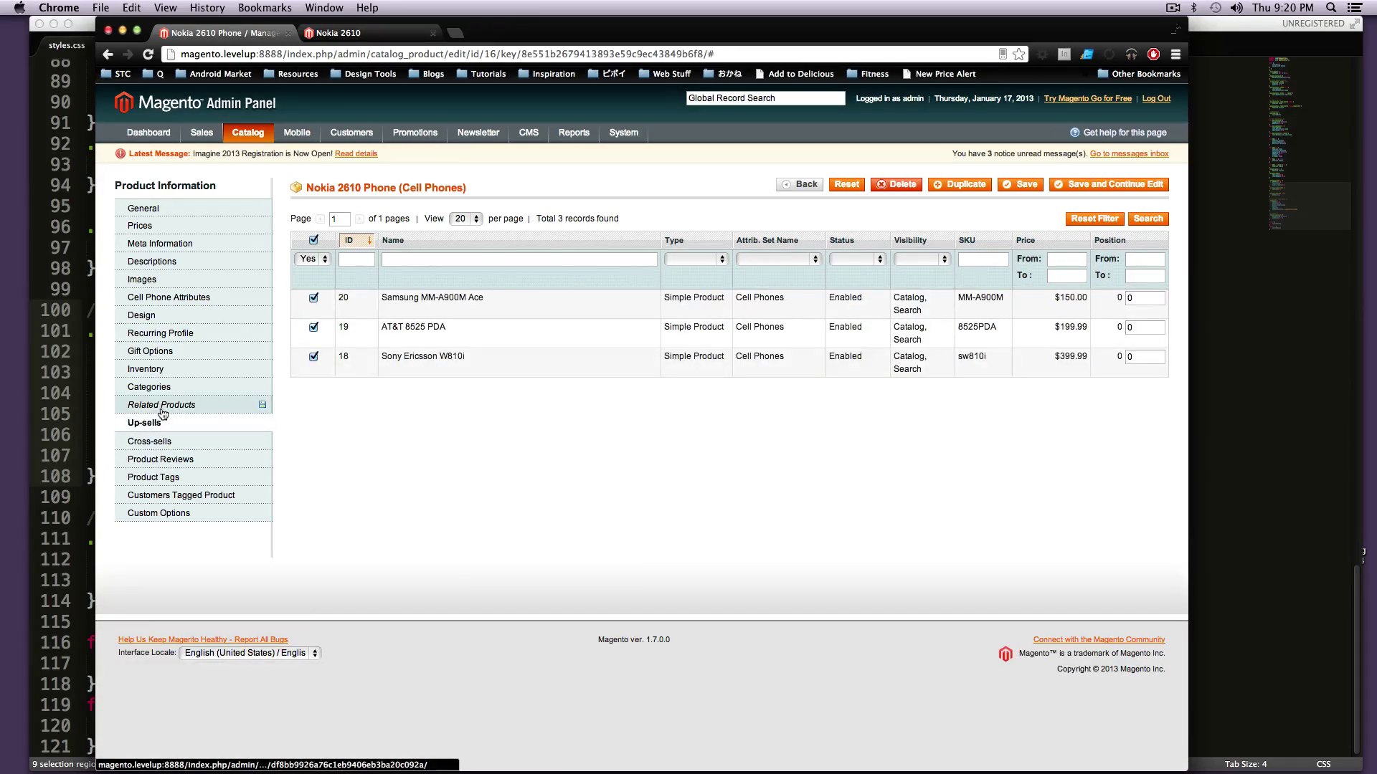
click(162, 406)
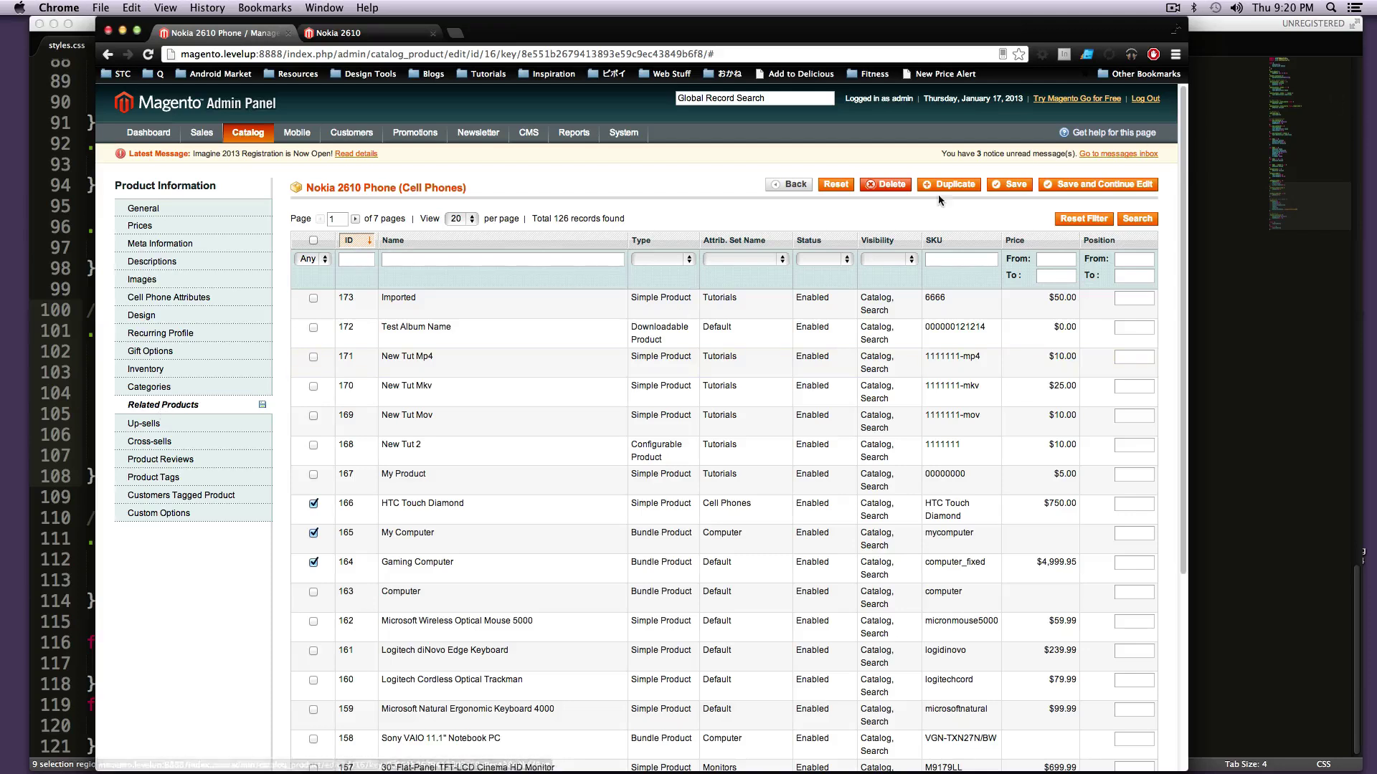
click(1011, 185)
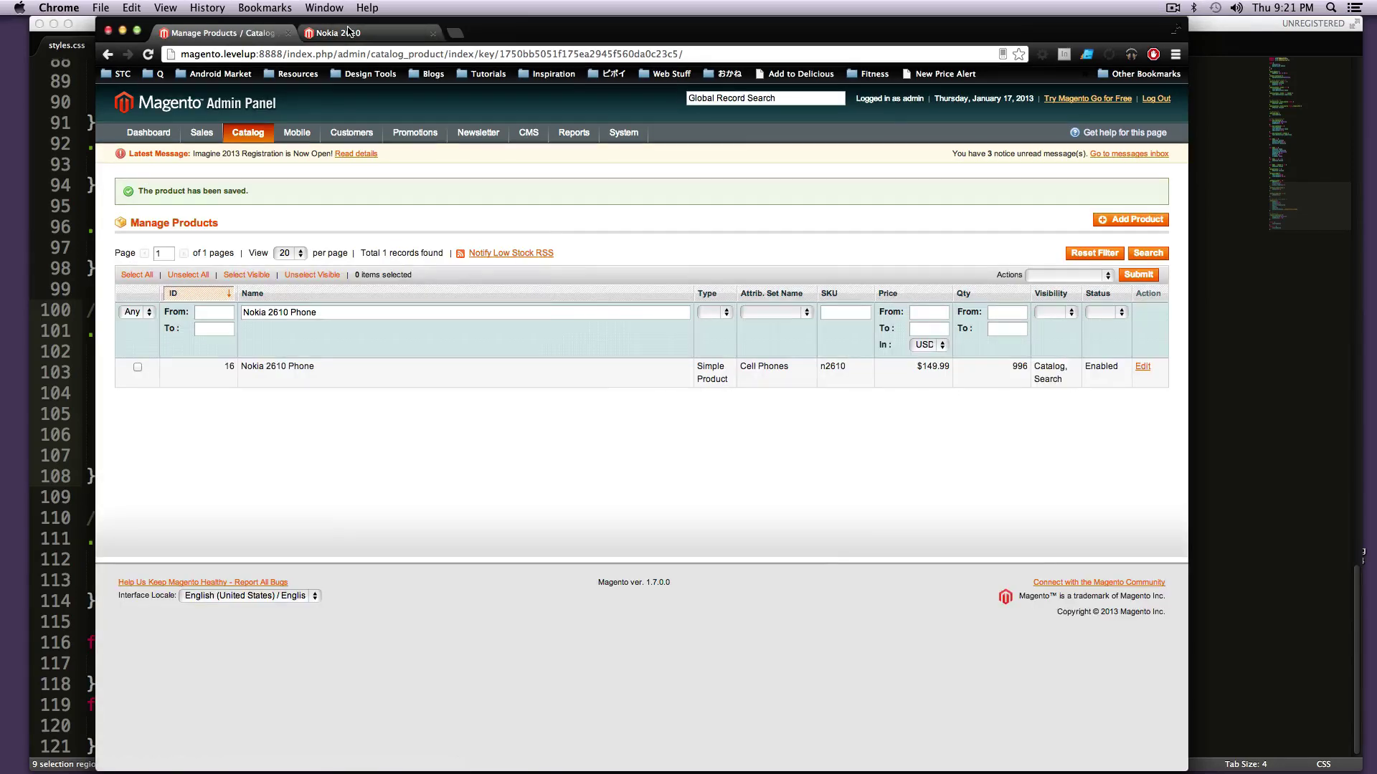
- Reload the Nokia 2610 Phone page and check the related products and 'You may also be interested' up-sells
click(347, 30)
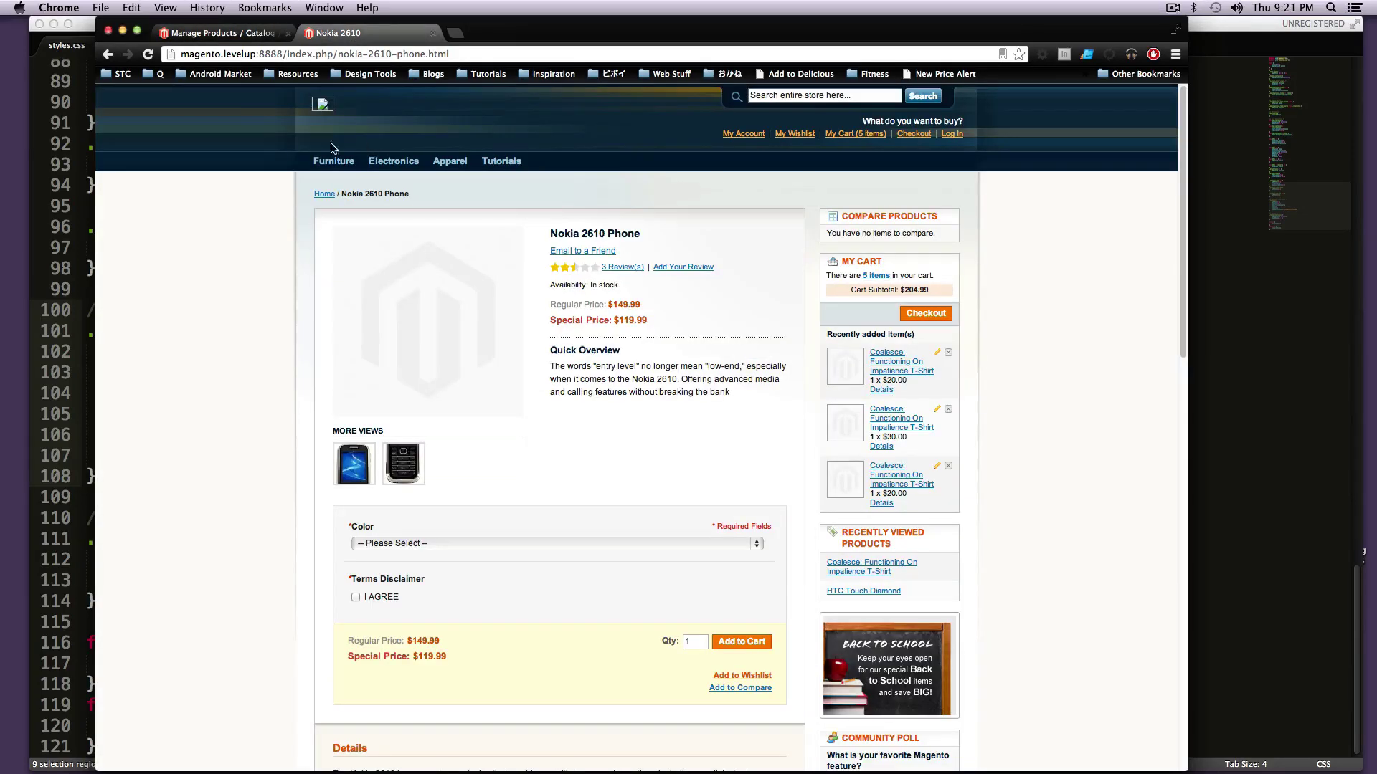
click(152, 56)
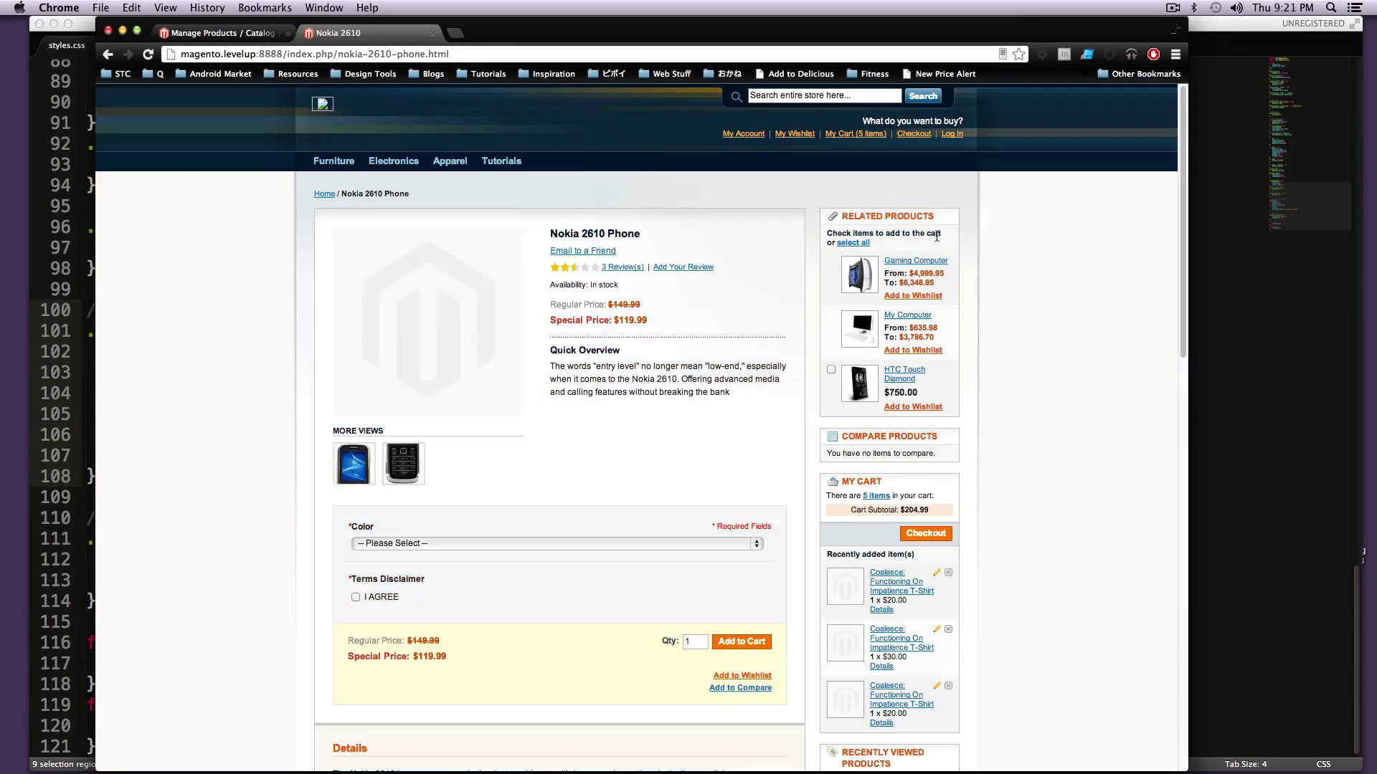
drag(912, 234, 912, 400)
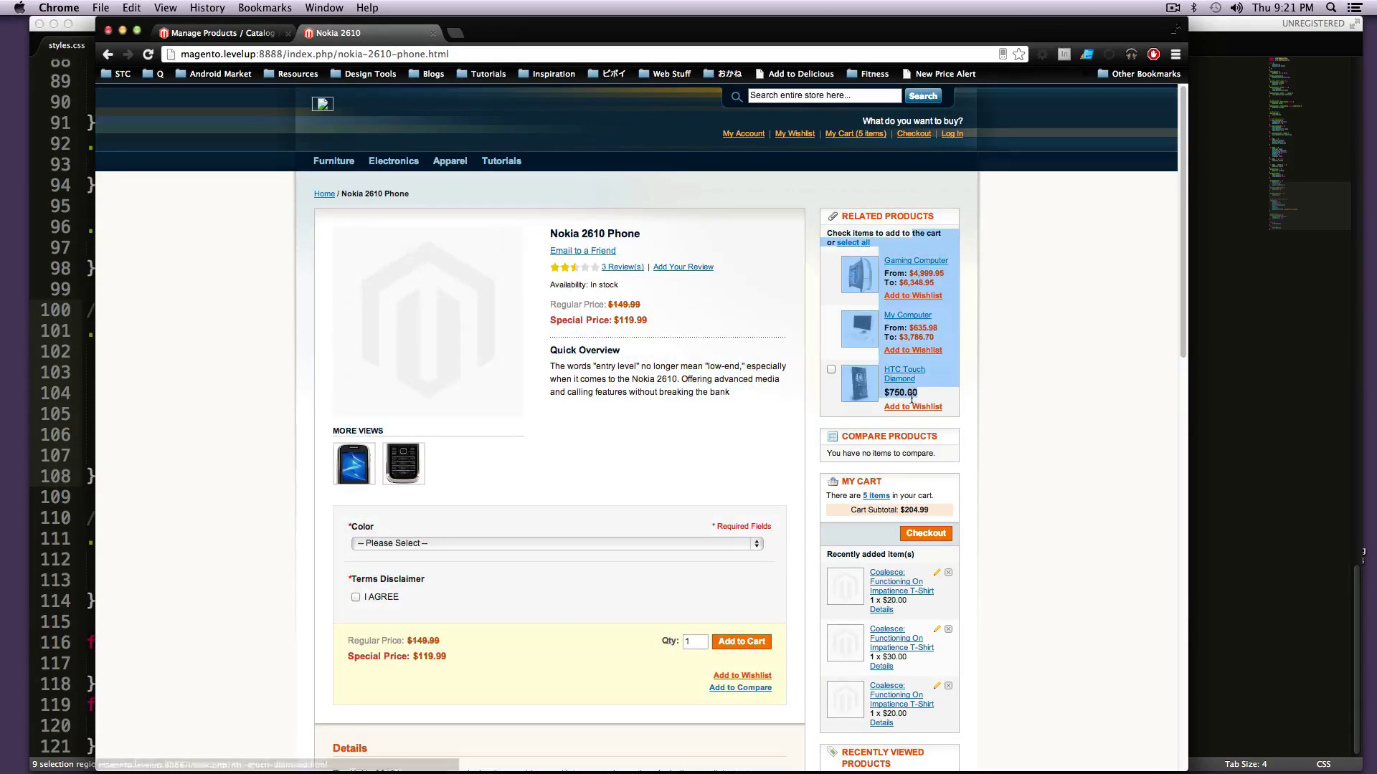
click(993, 448)
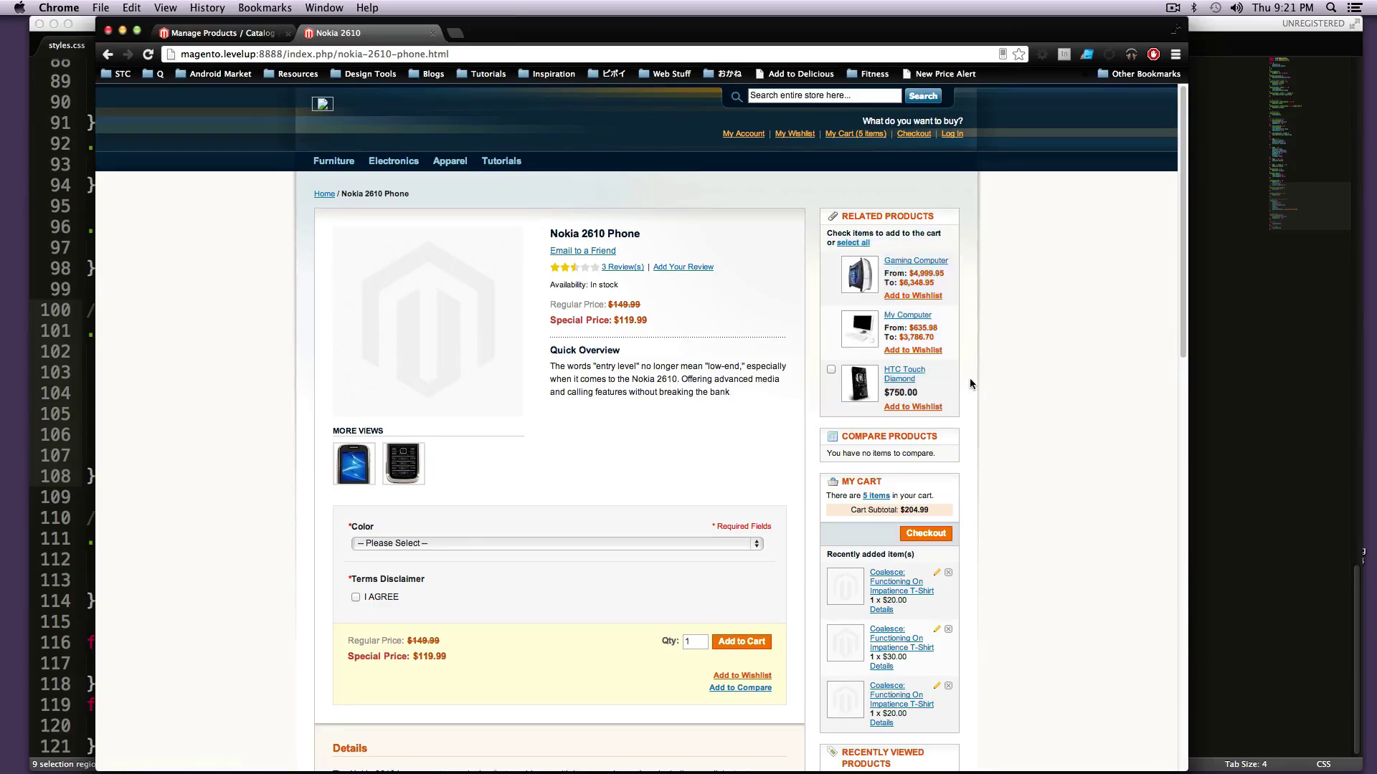
scroll(932, 406, down, 15)
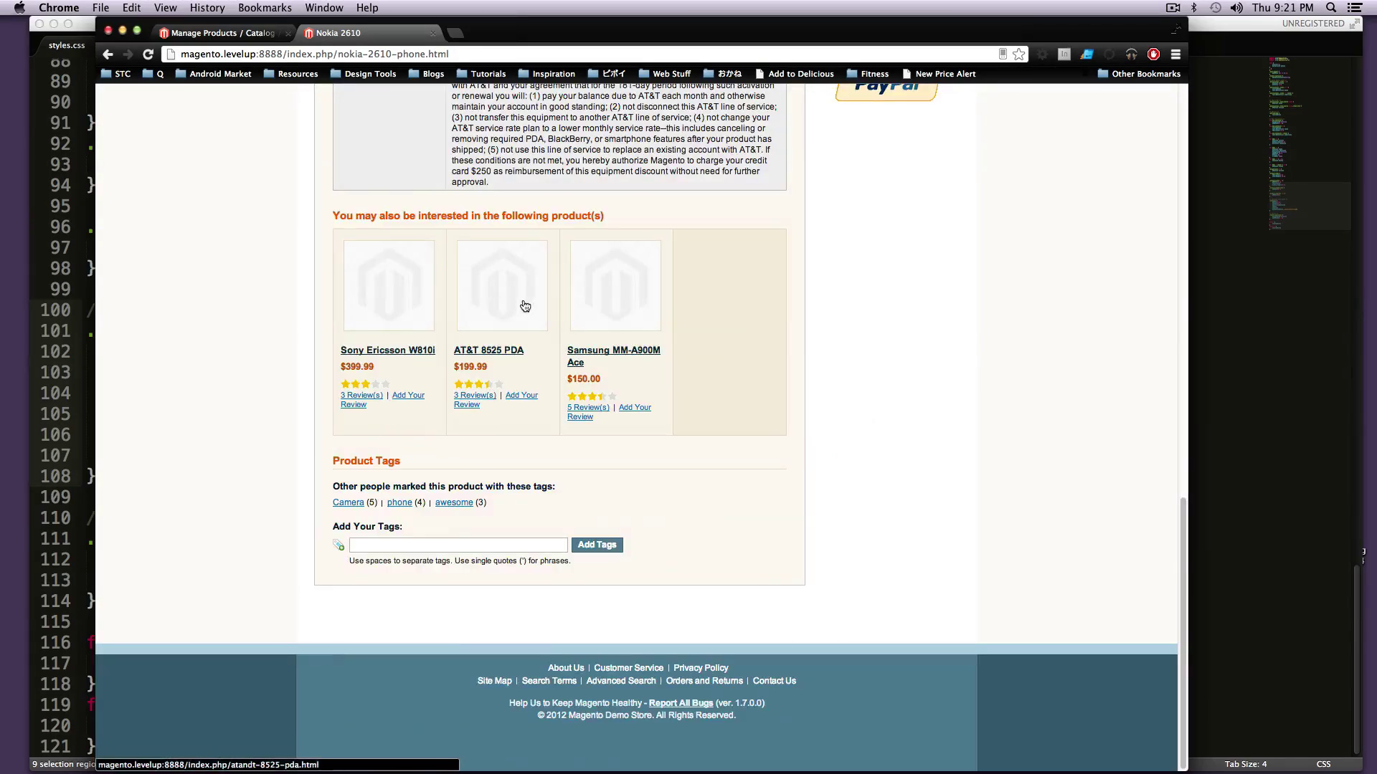
scroll(700, 287, up, 15)
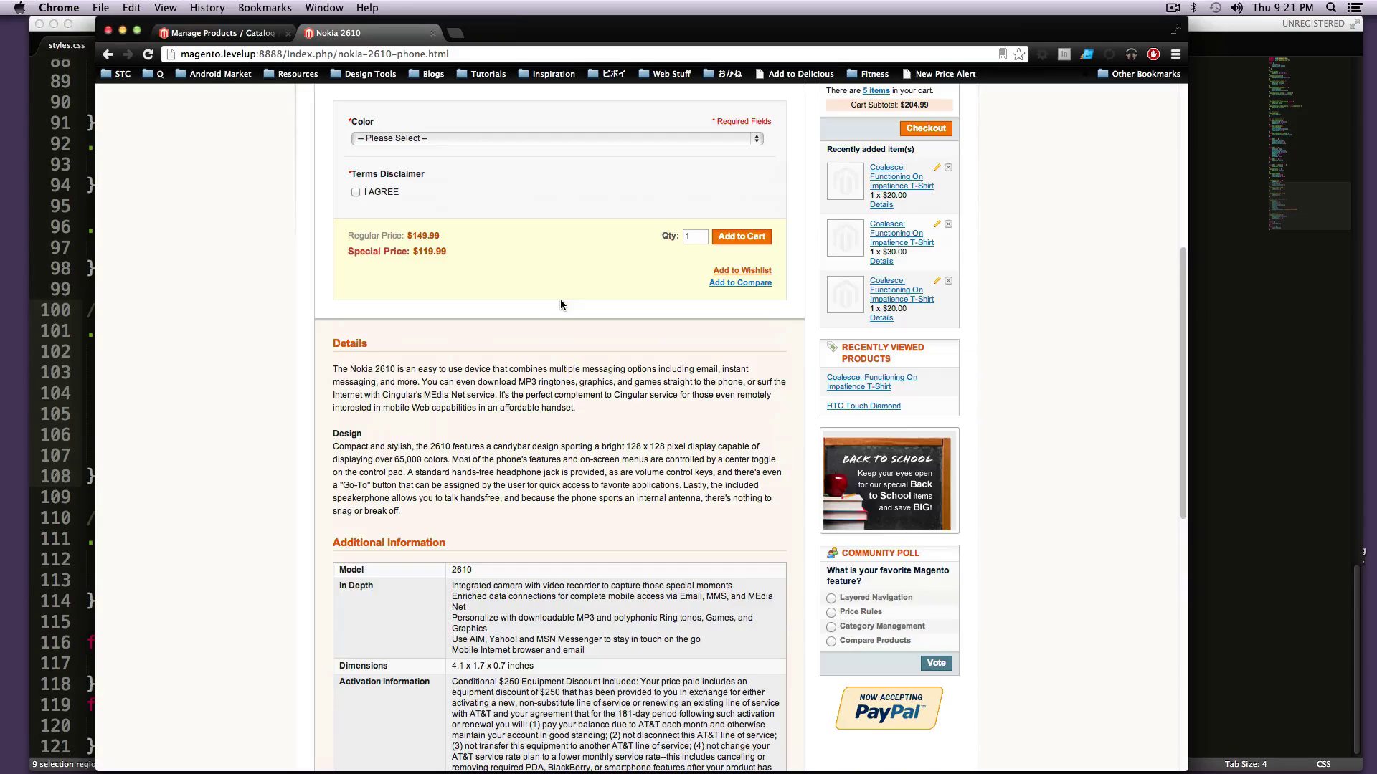
scroll(929, 386, up, 2)
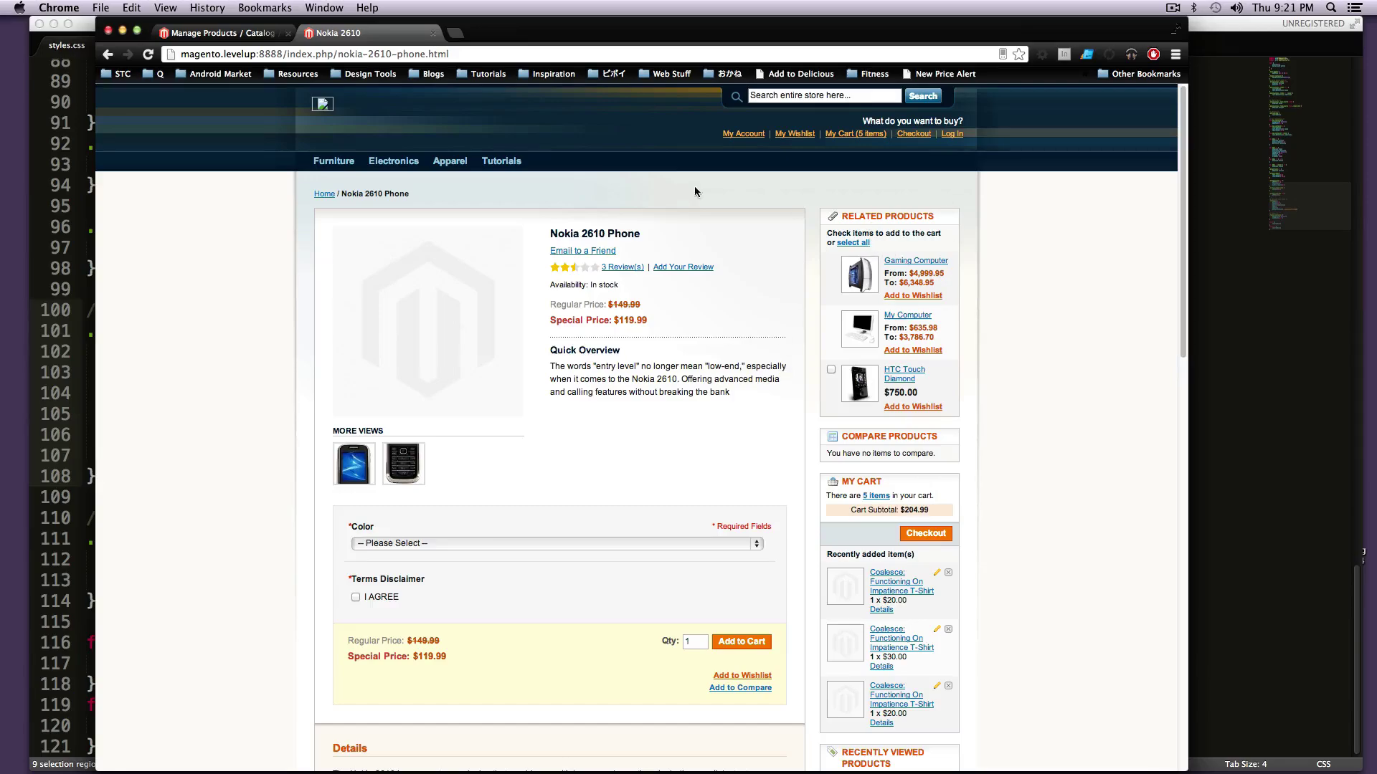
scroll(764, 347, down, 15)
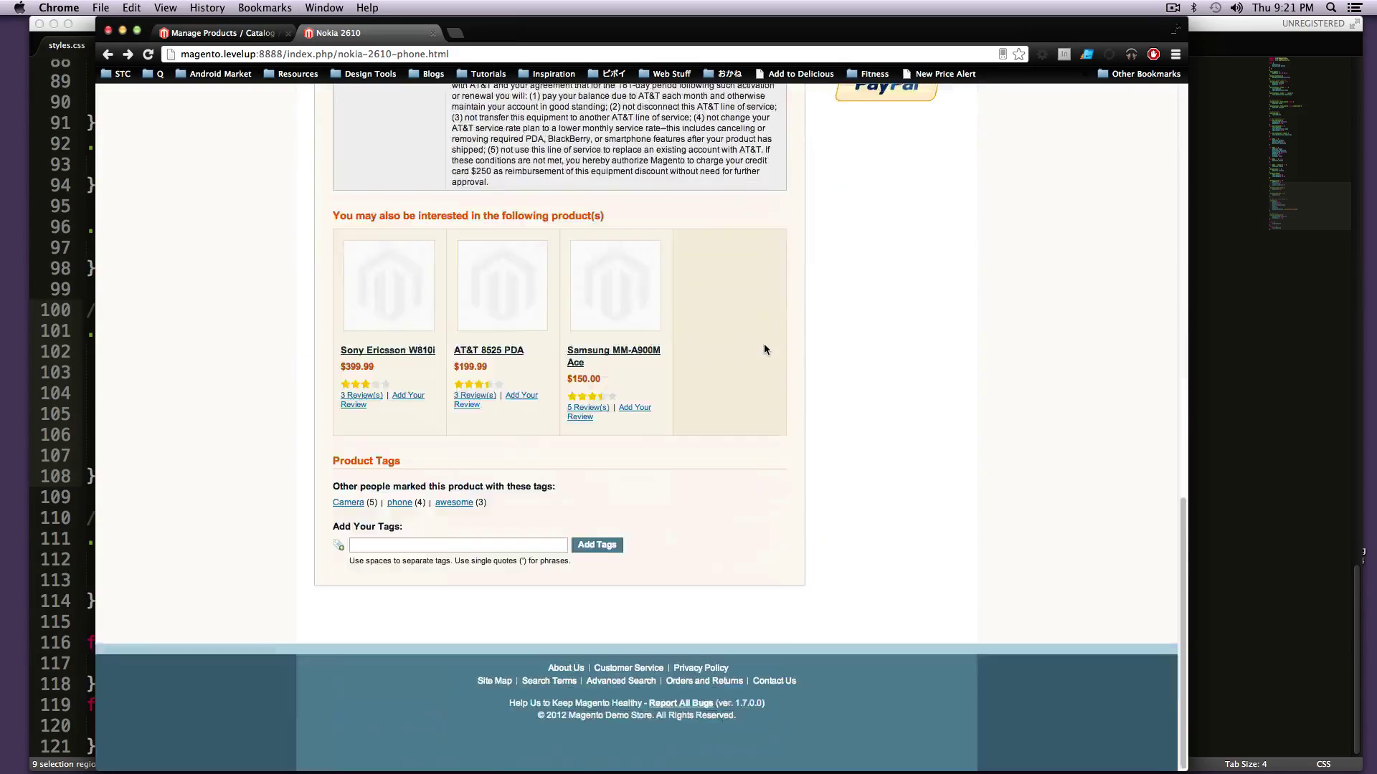
scroll(760, 342, up, 10)
scroll(756, 341, up, 4)
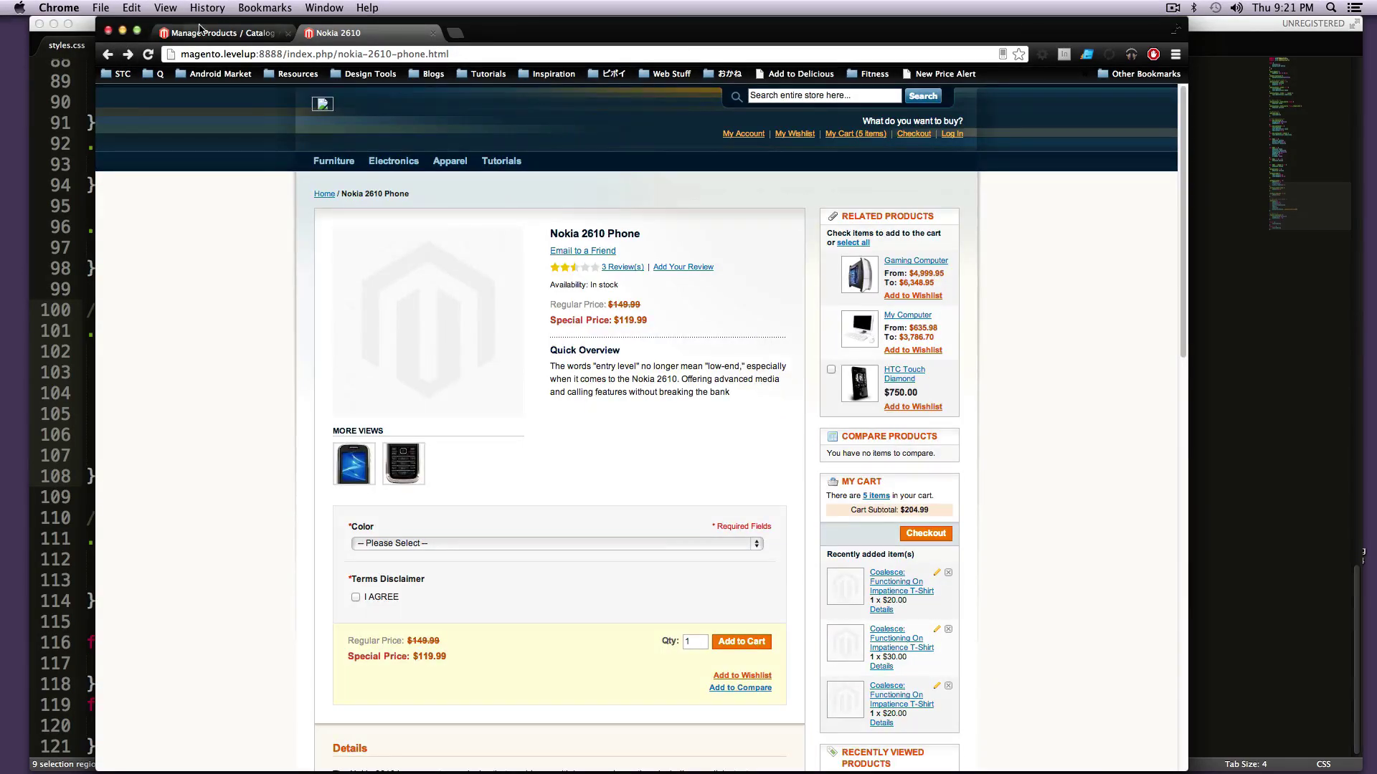
- Reopen the Nokia 2610 Phone's Cross-sells list with the association filter set to Any
click(219, 33)
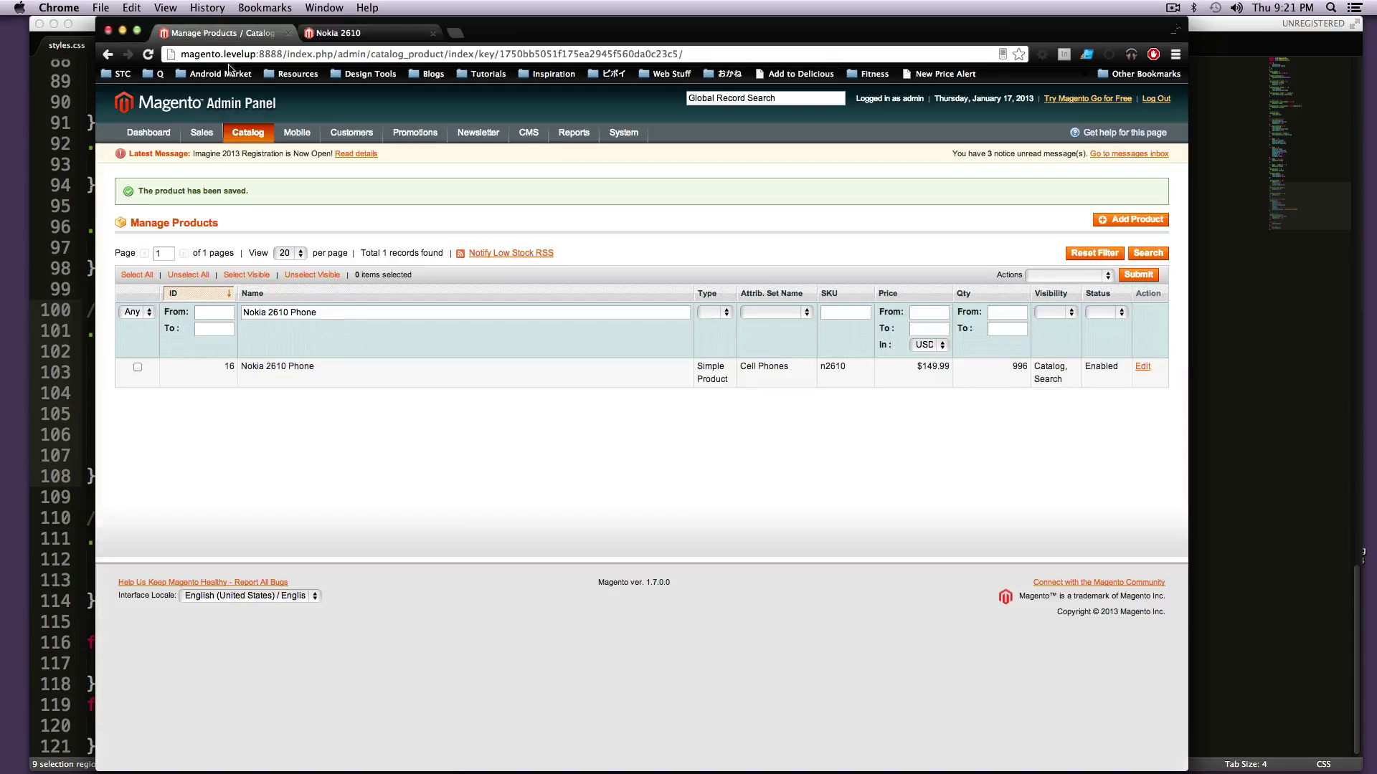
click(283, 385)
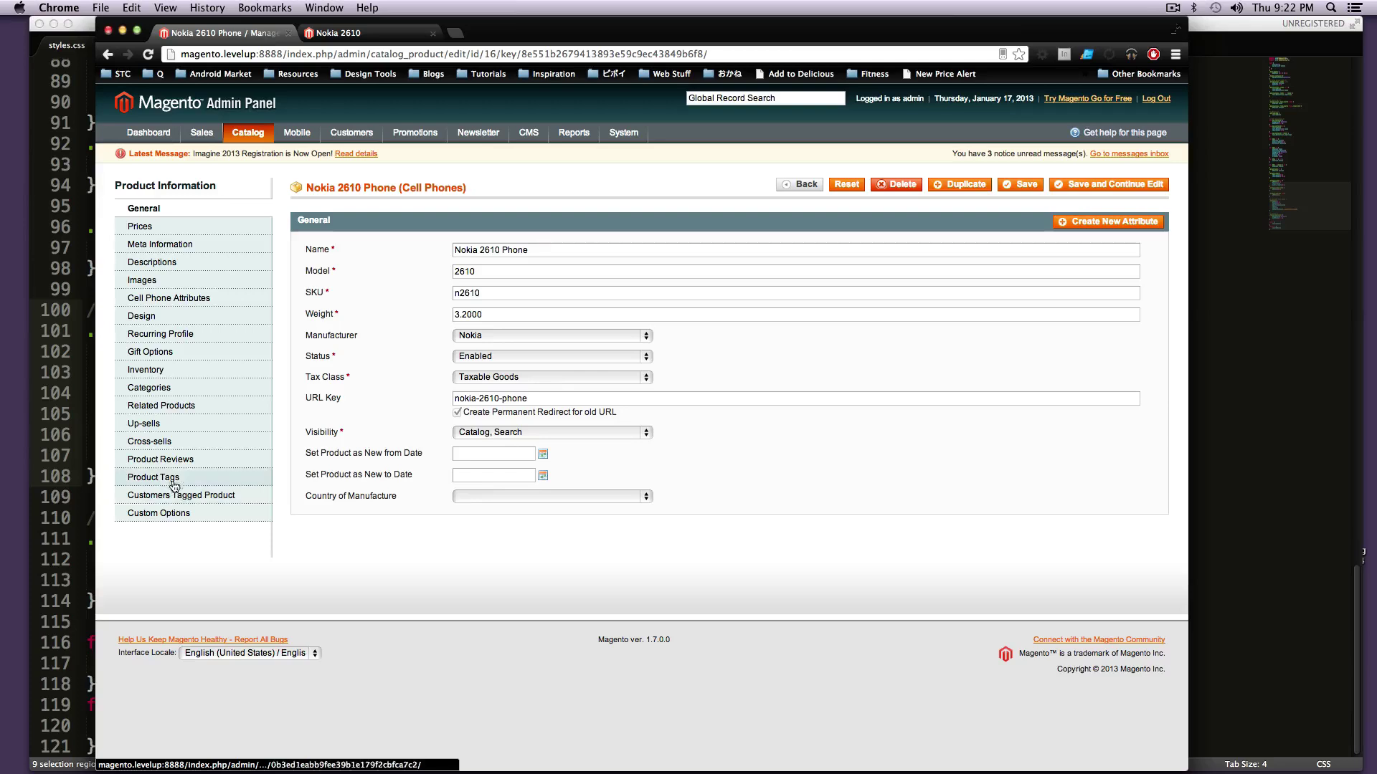
click(178, 442)
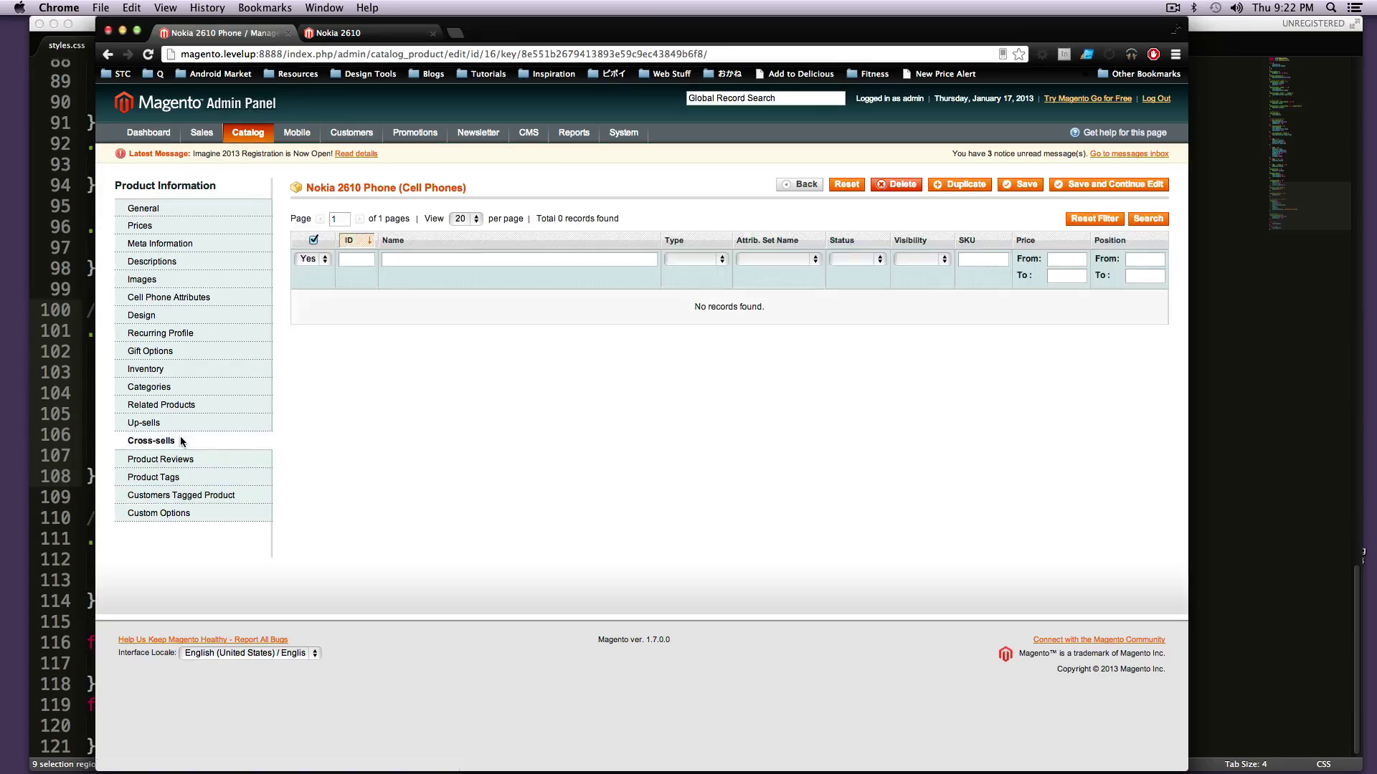
click(310, 259)
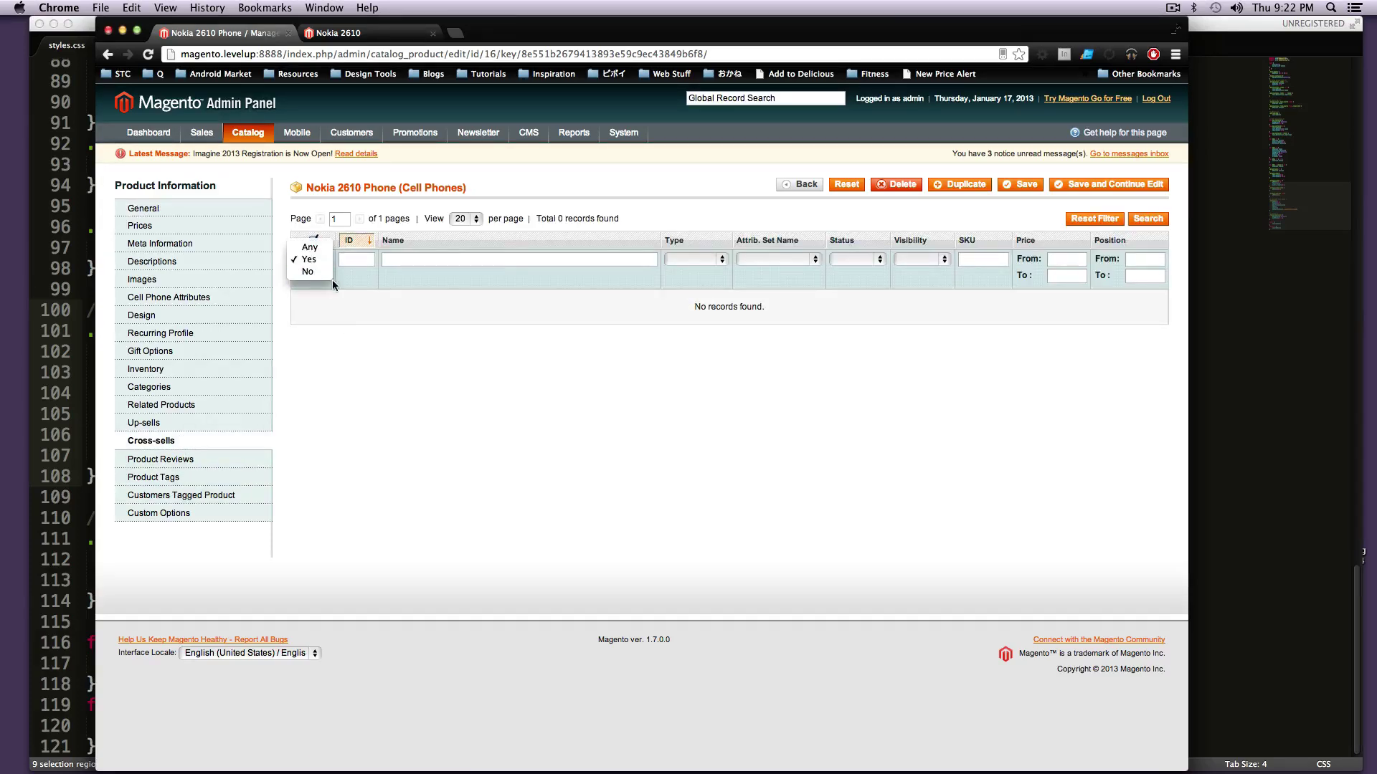
click(308, 247)
click(1149, 218)
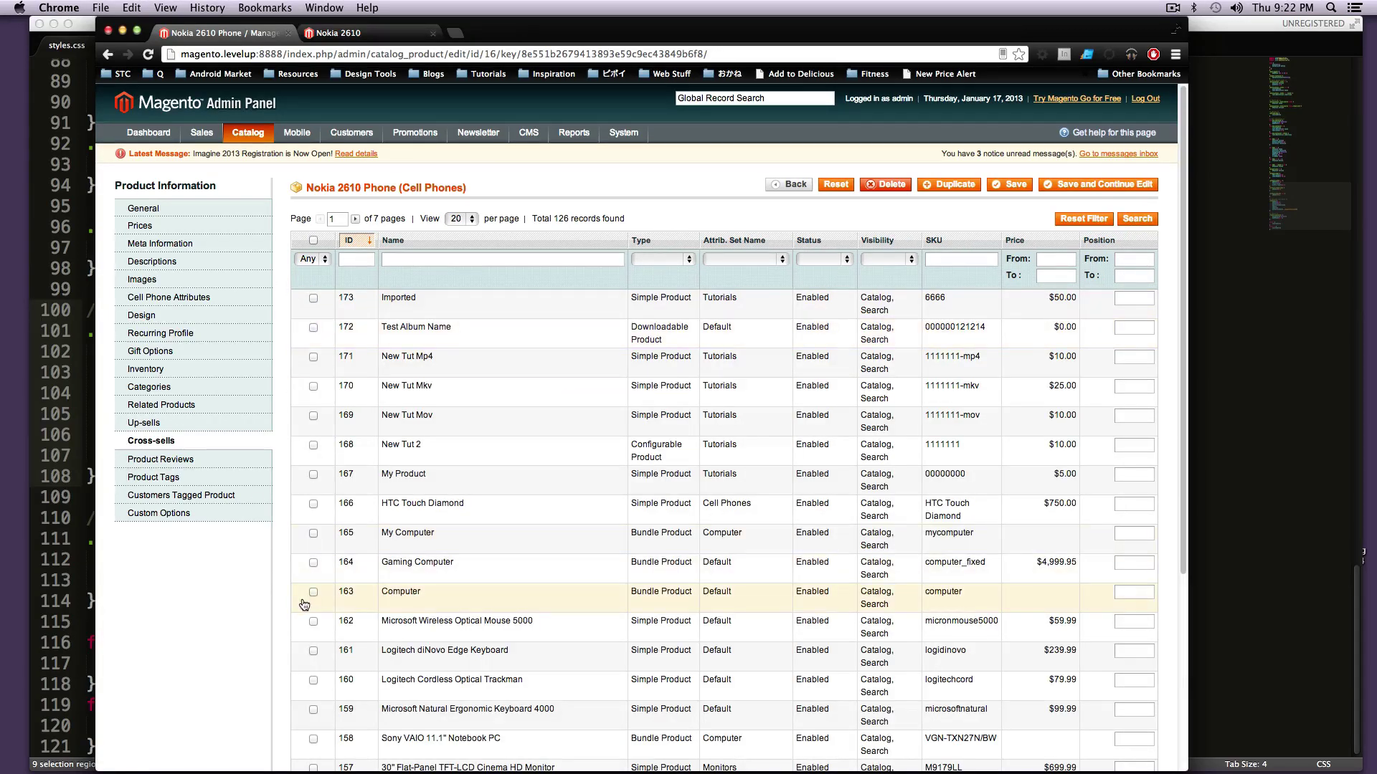
- Tick Microsoft Wireless Optical Mouse 5000, Logitech diNovo Edge Keyboard and Logitech Cordless Optical Trackman, and save
click(314, 631)
click(314, 650)
click(314, 680)
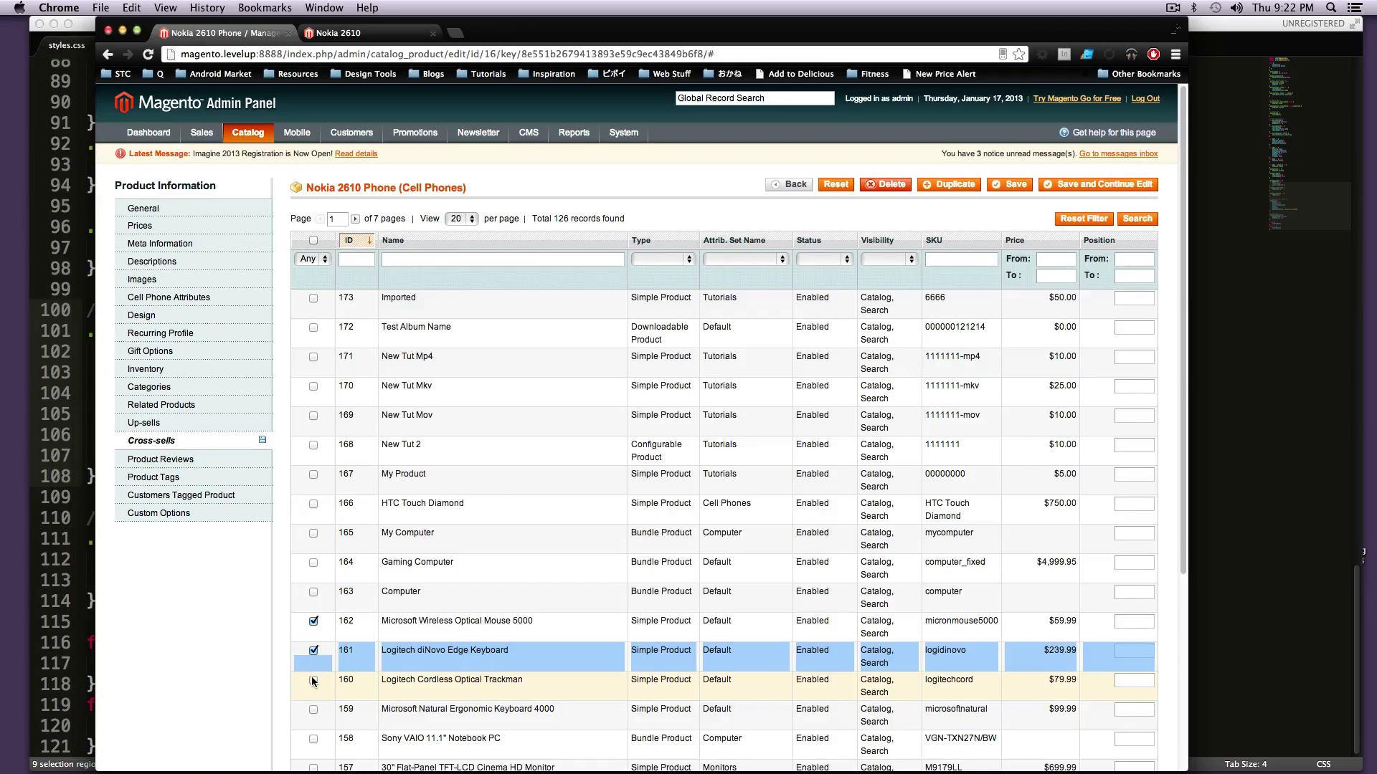
click(1009, 187)
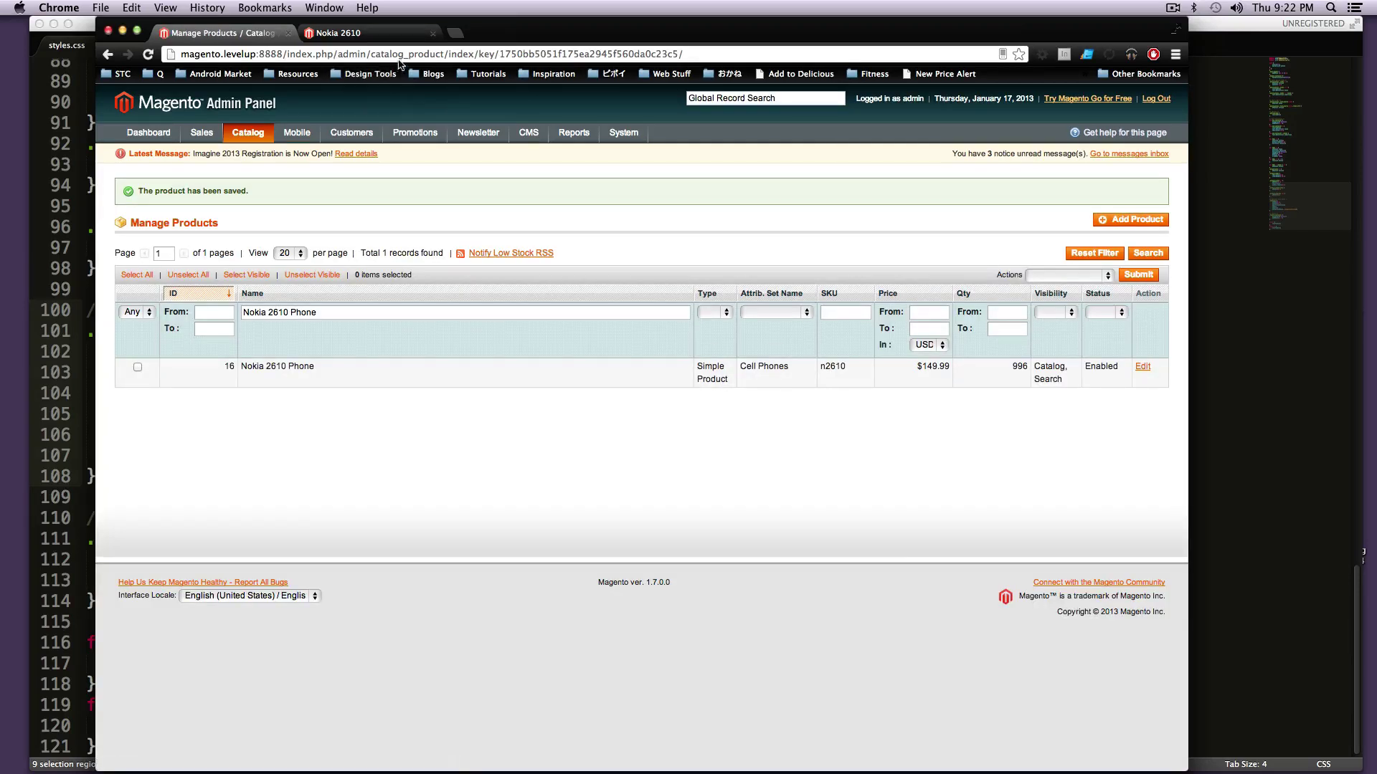
- Reload the Nokia 2610 Phone storefront page and scroll through the updated product page
click(380, 33)
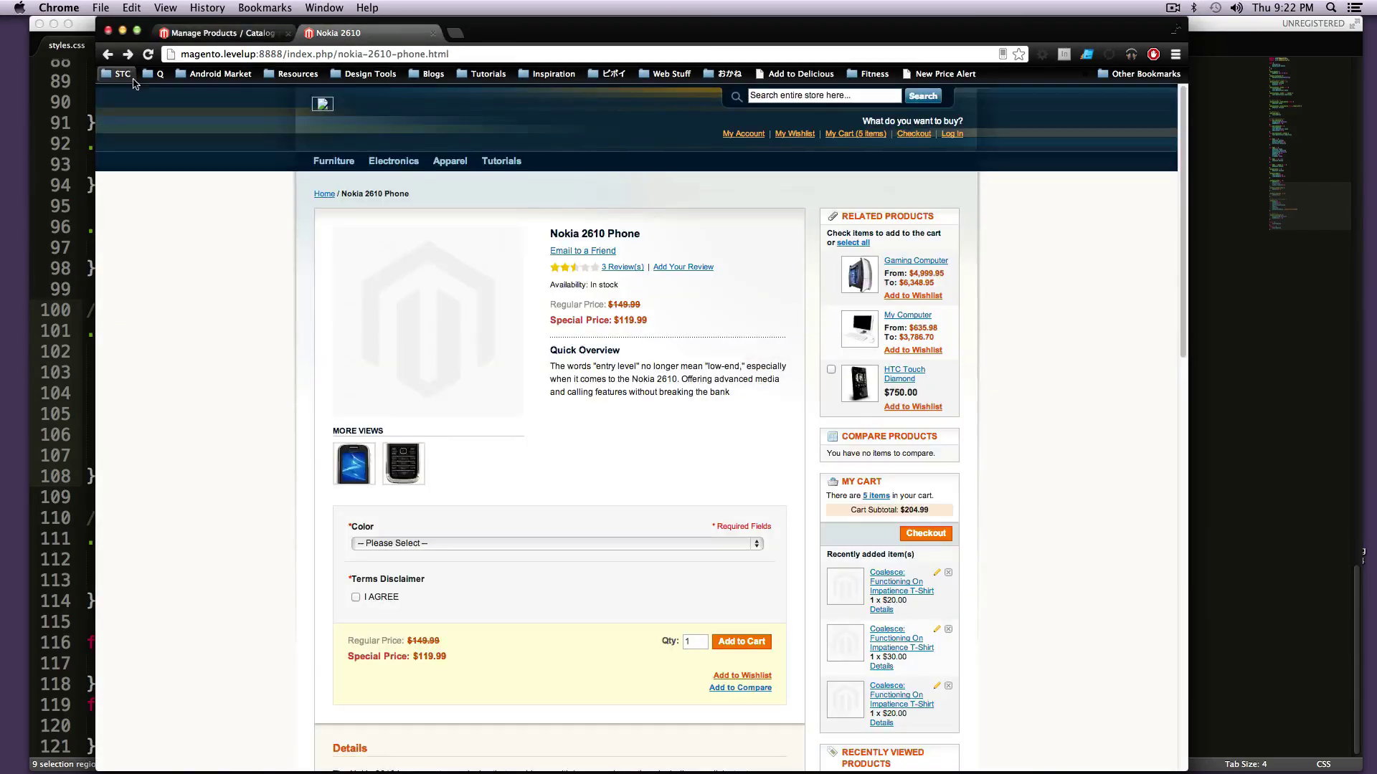
click(148, 54)
scroll(889, 302, down, 3)
scroll(888, 307, down, 15)
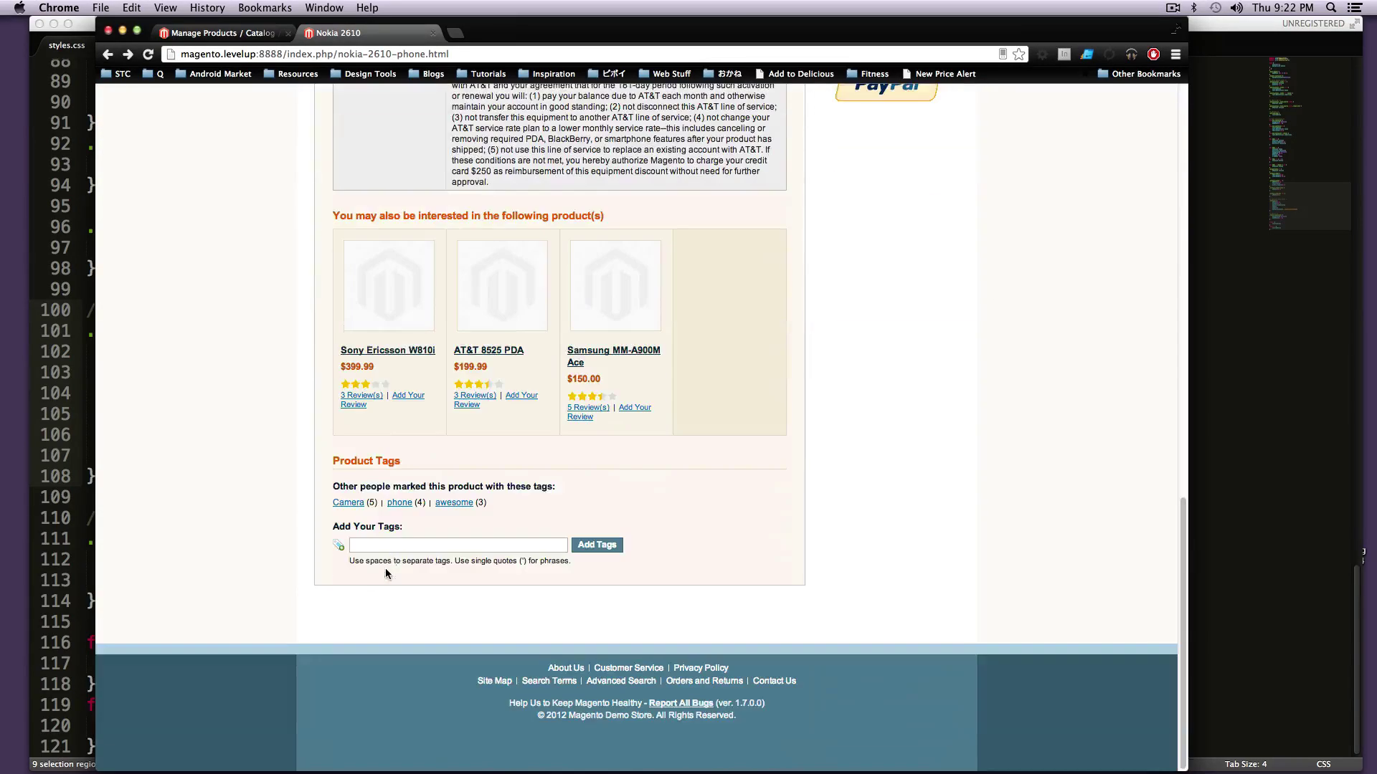
drag(502, 216, 849, 321)
- Go to My Cart (5 items), holding the Nokia 2610 Phone and four T-shirts
scroll(832, 312, up, 7)
scroll(849, 327, up, 10)
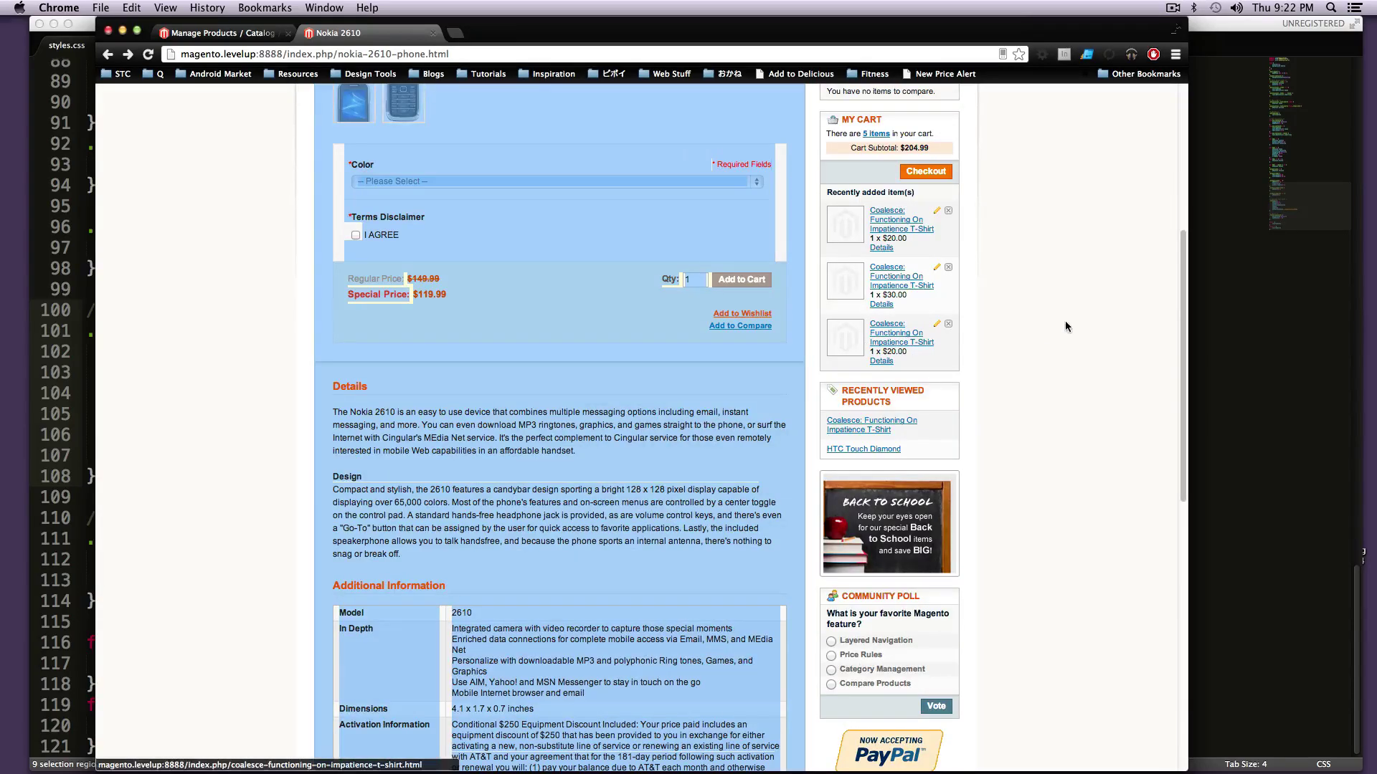
scroll(1072, 332, up, 9)
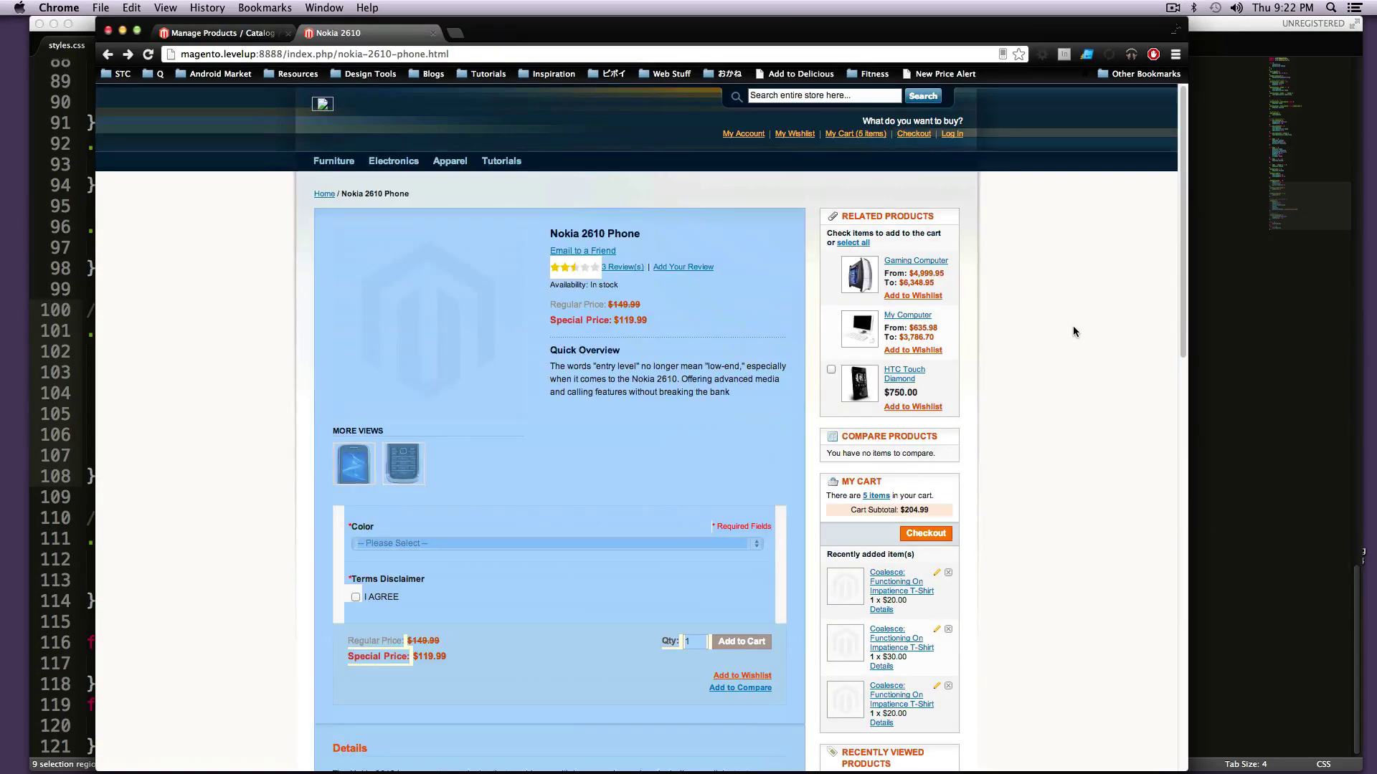
click(1071, 329)
click(849, 134)
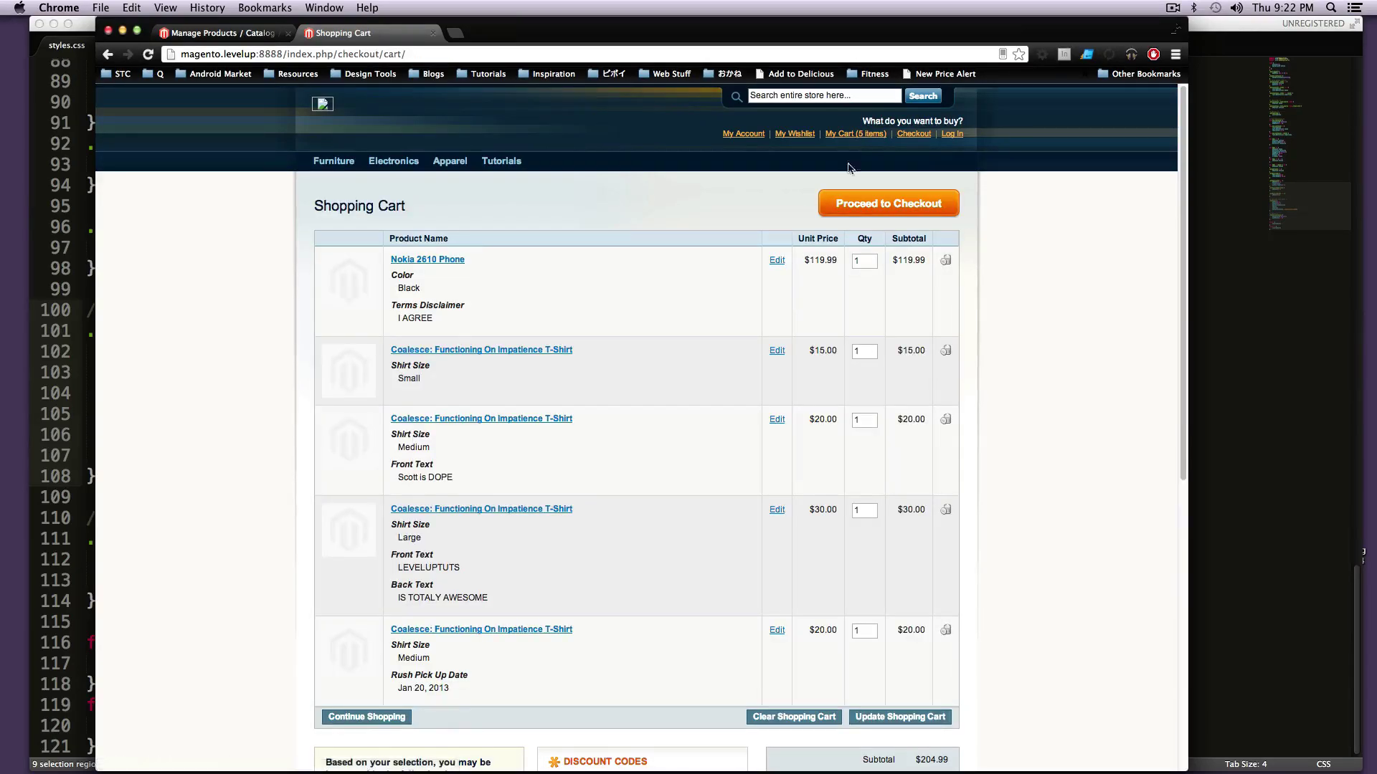
scroll(841, 289, down, 4)
scroll(841, 289, down, 5)
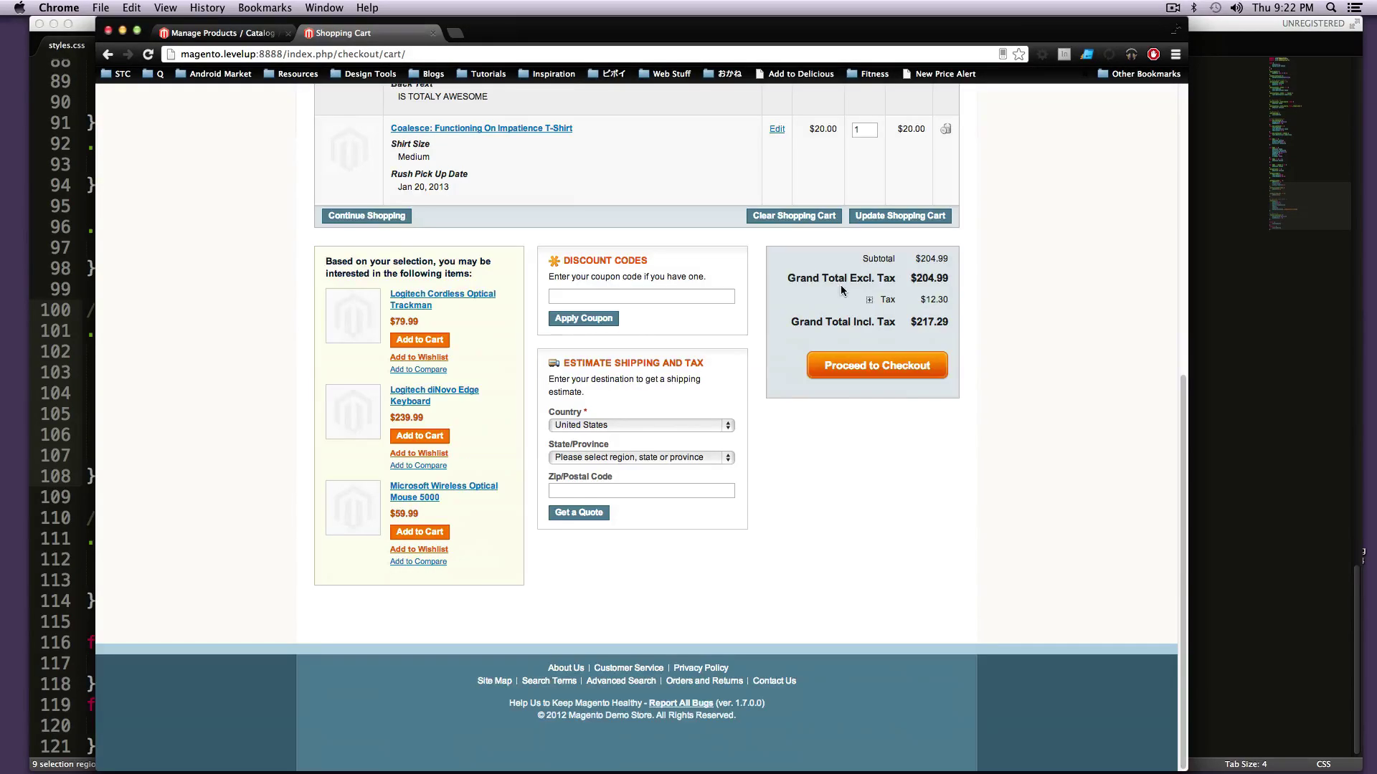
scroll(841, 289, up, 10)
scroll(461, 588, down, 8)
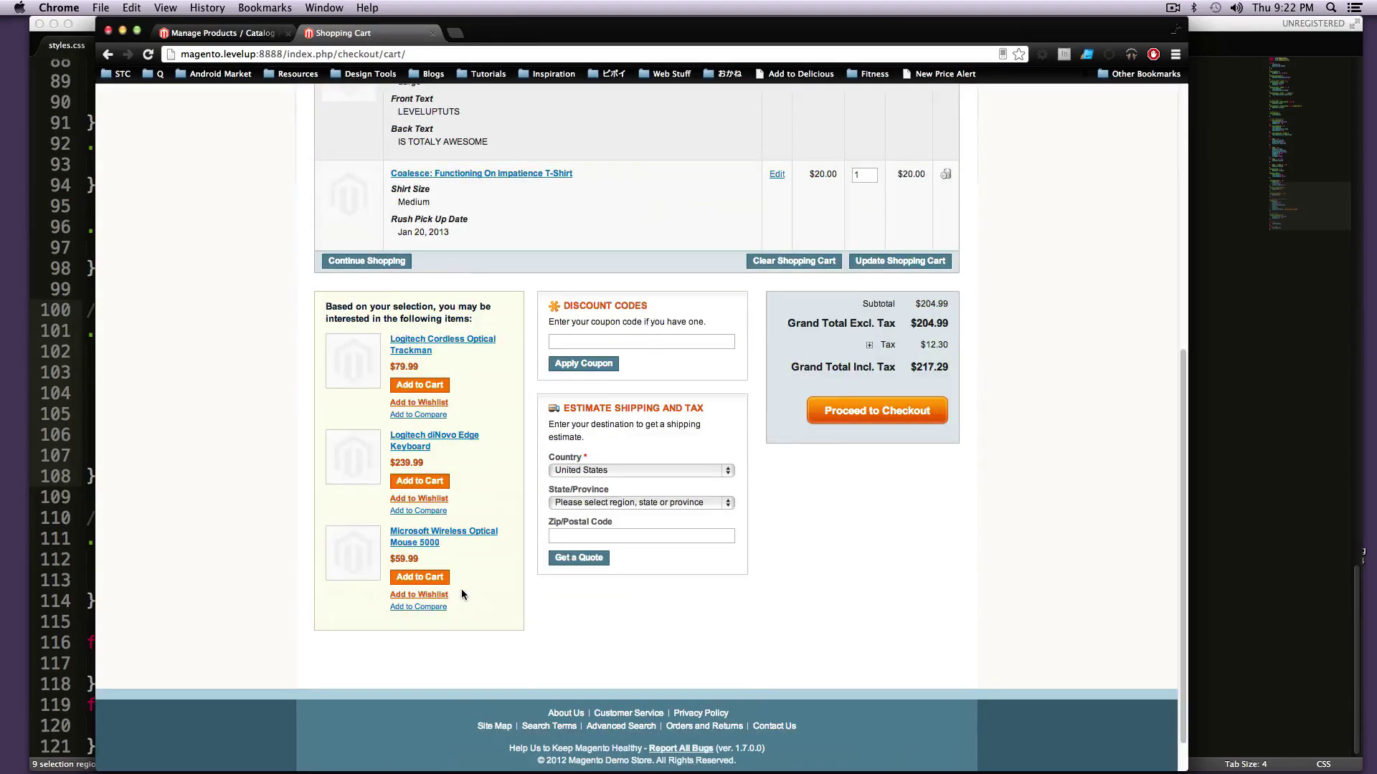
scroll(462, 588, up, 8)
scroll(459, 578, down, 4)
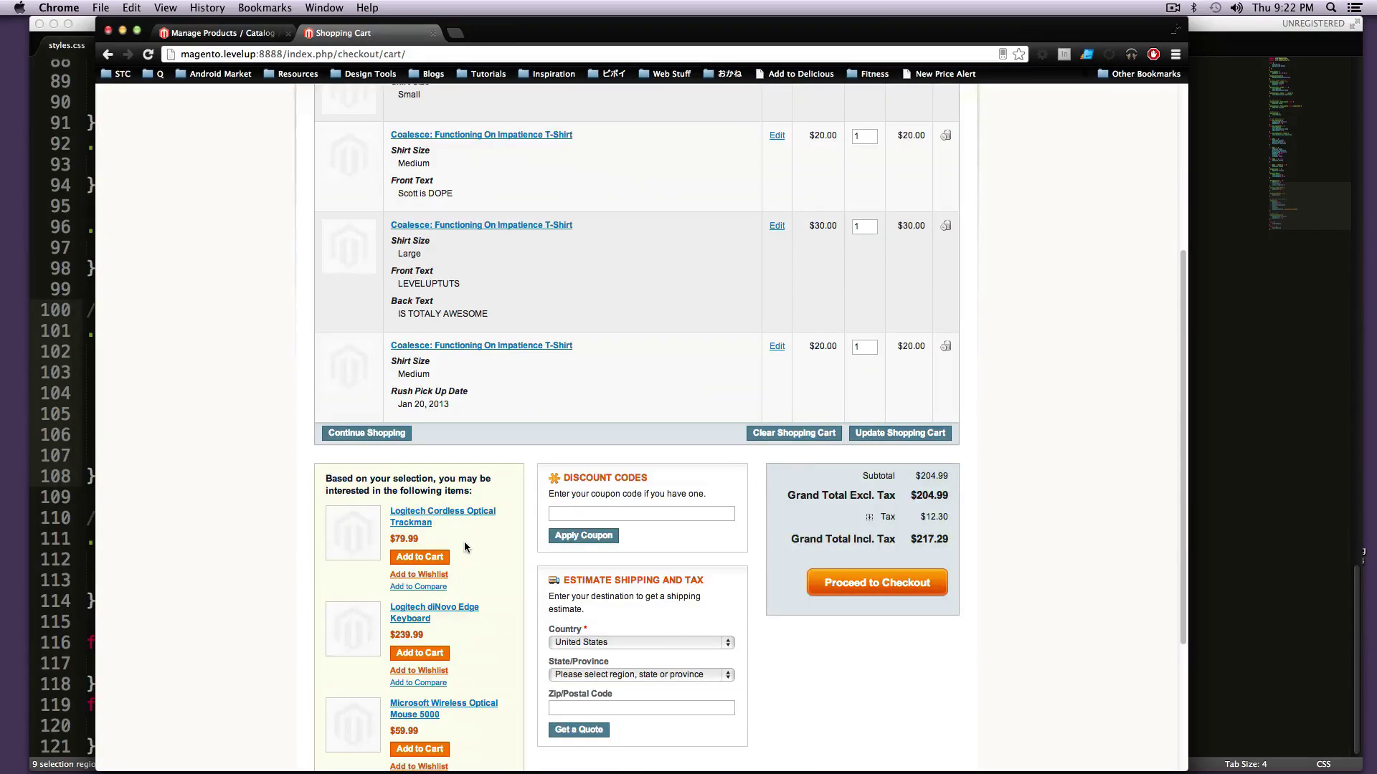
scroll(463, 541, down, 3)
drag(443, 275, 324, 261)
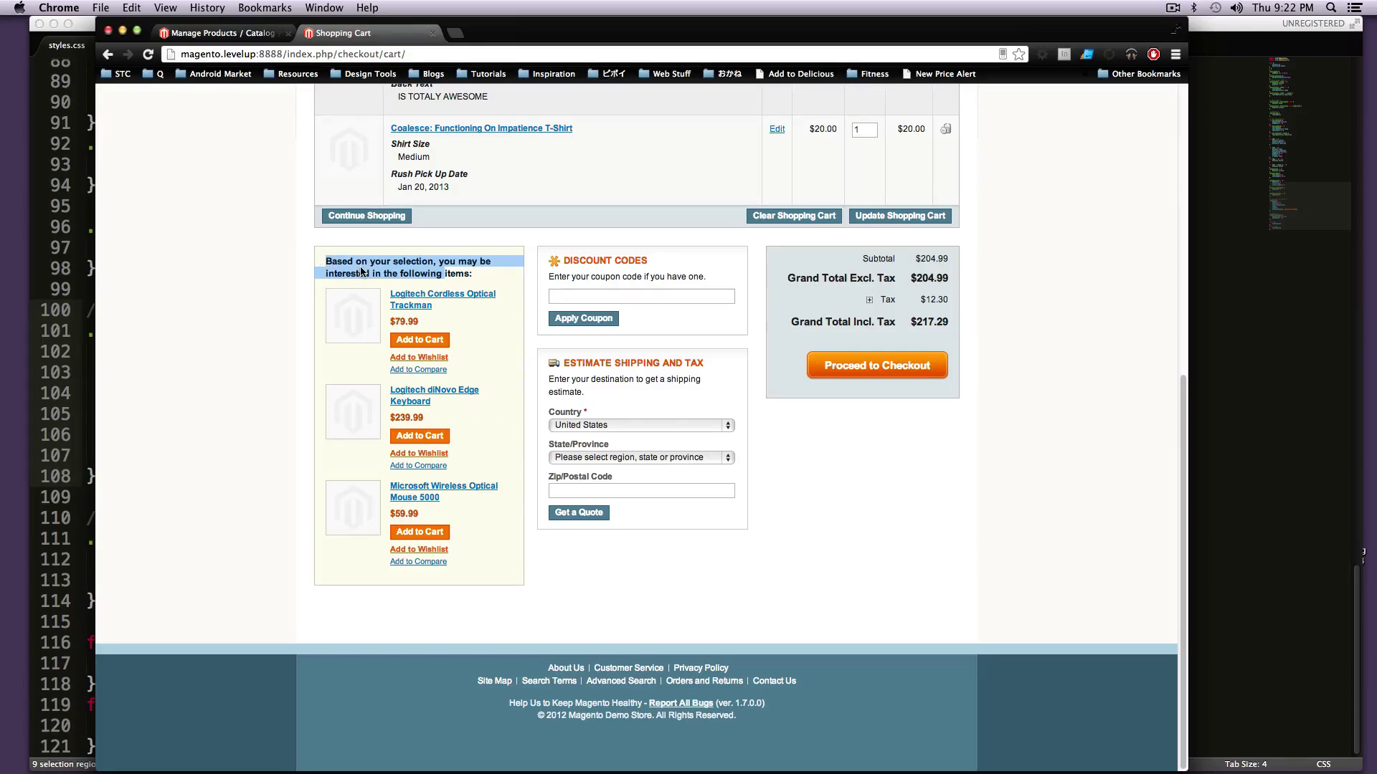
click(370, 272)
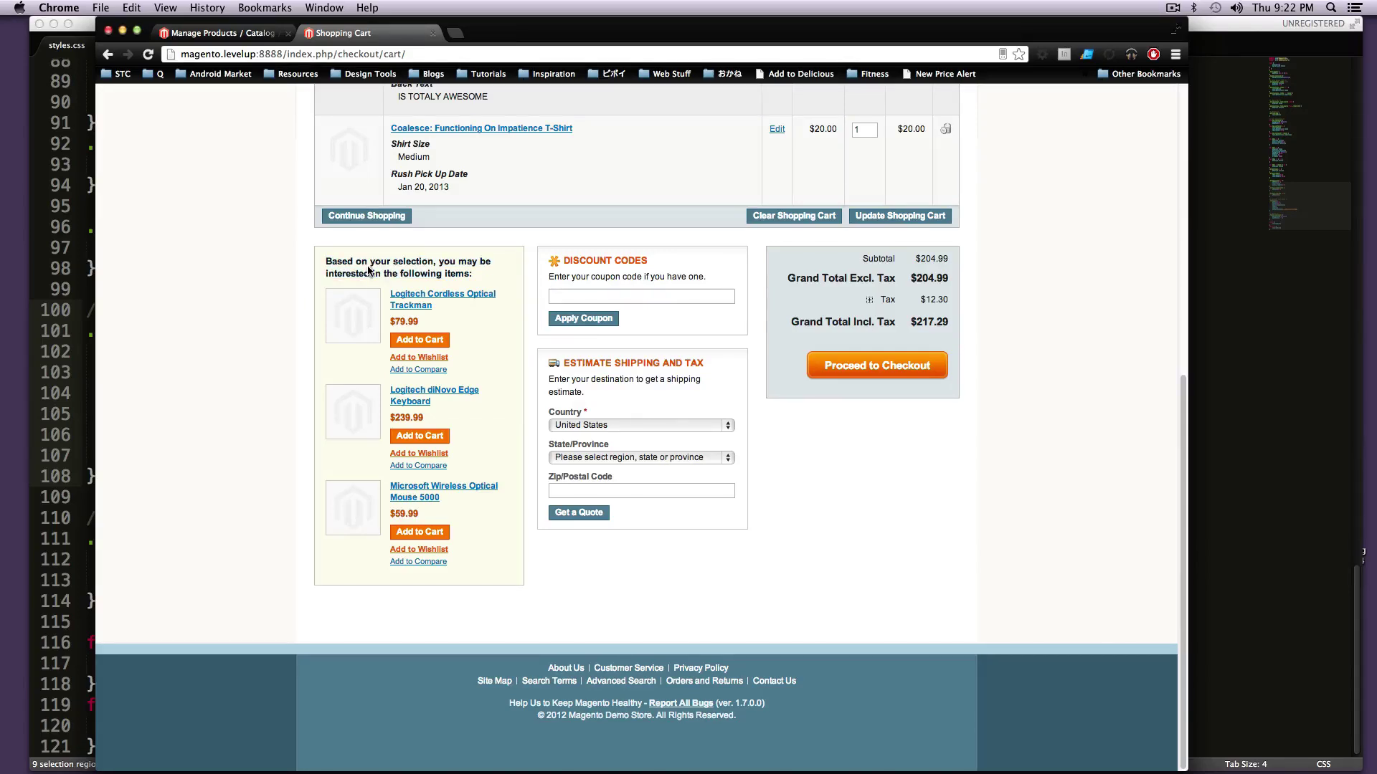
drag(338, 260, 506, 539)
scroll(502, 538, up, 6)
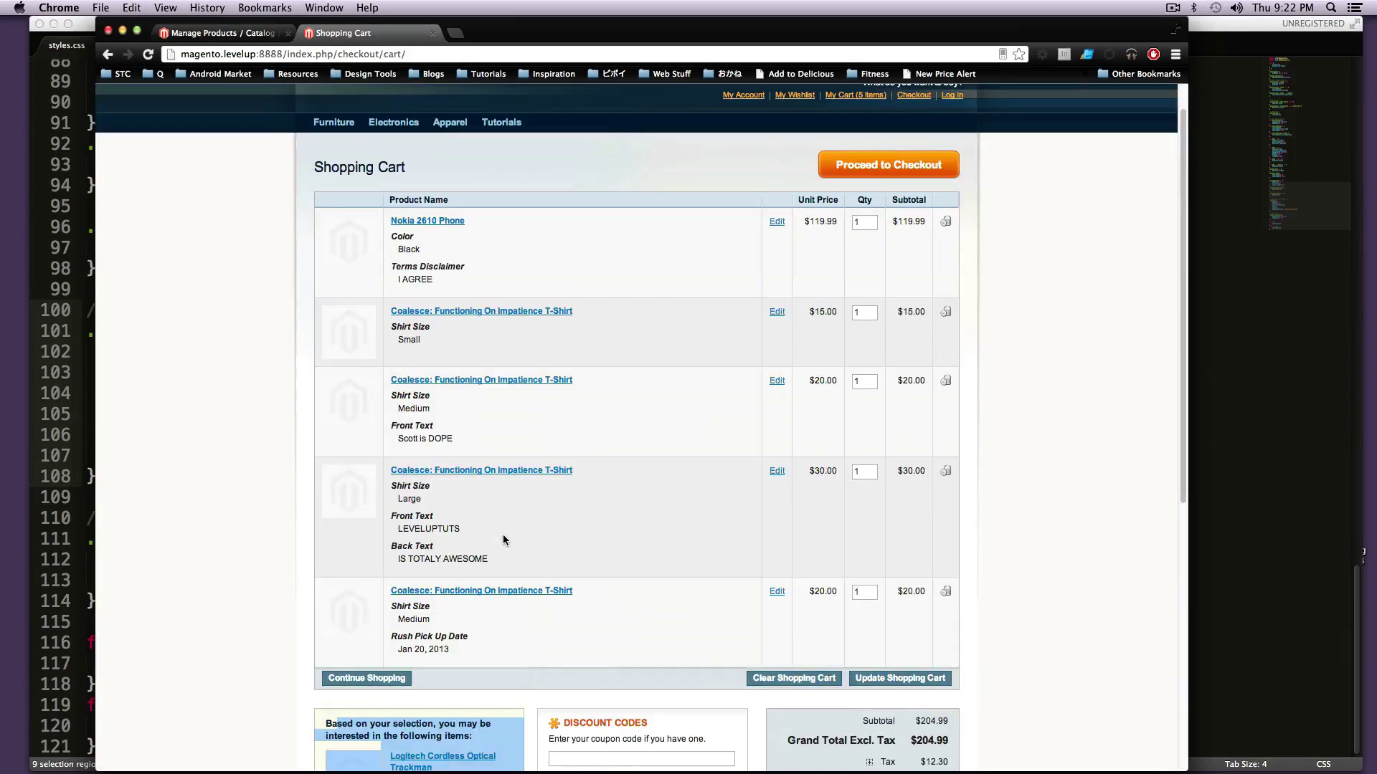
scroll(818, 543, down, 3)
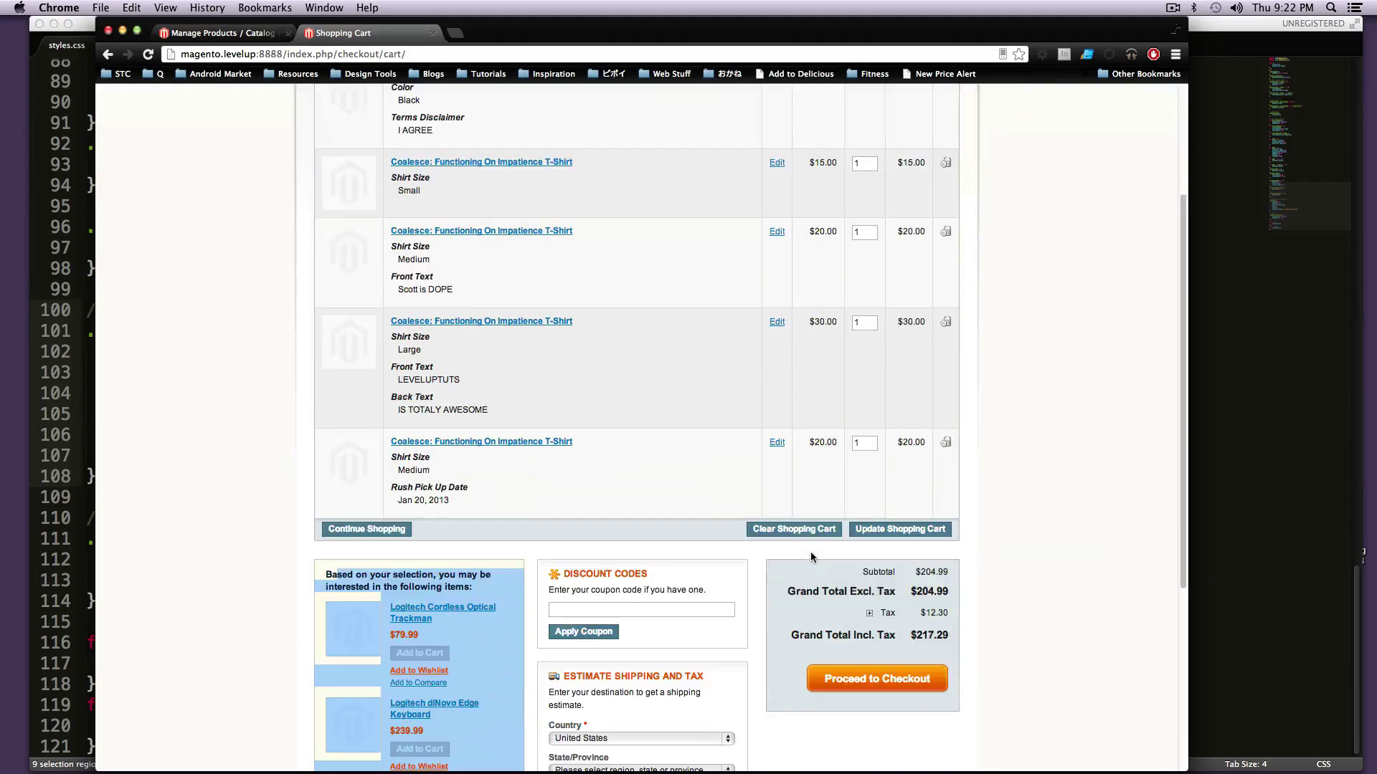
click(370, 572)
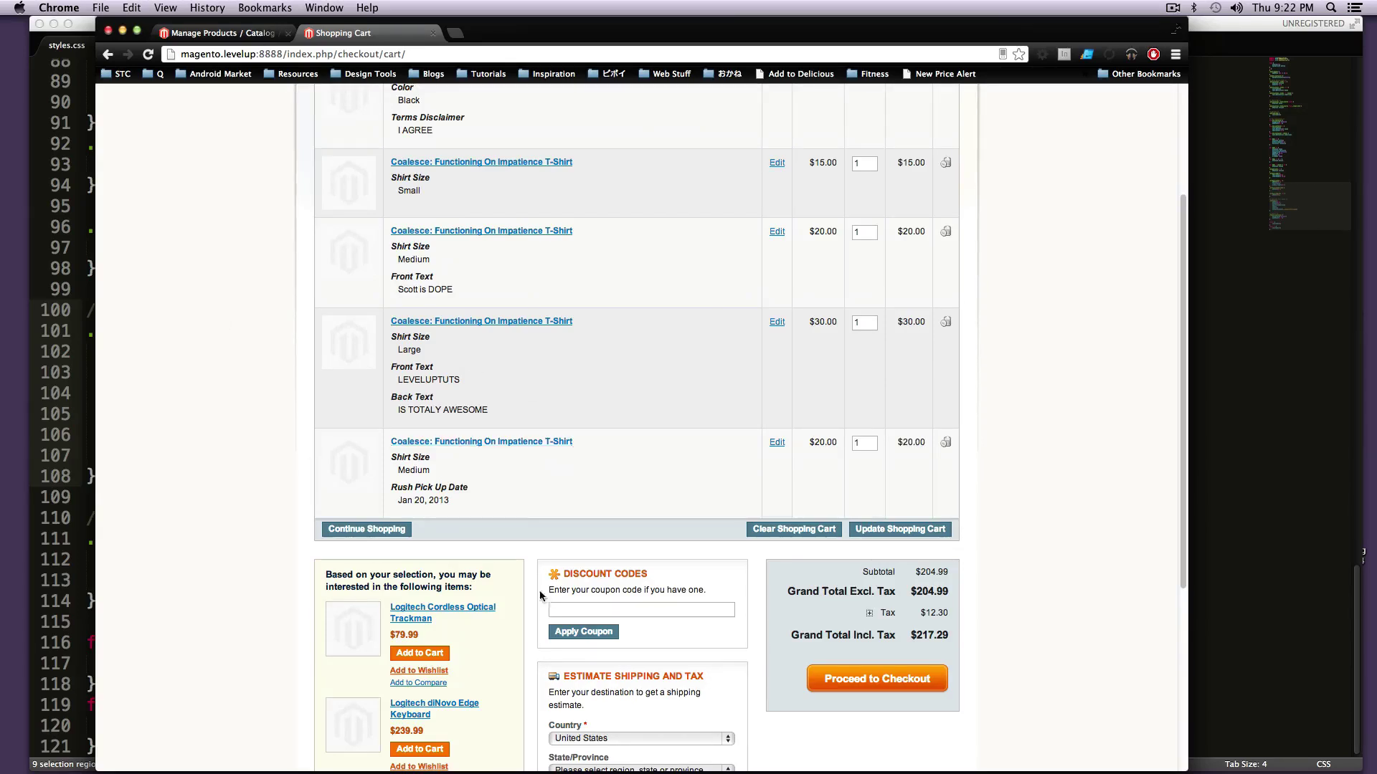
scroll(560, 627, up, 4)
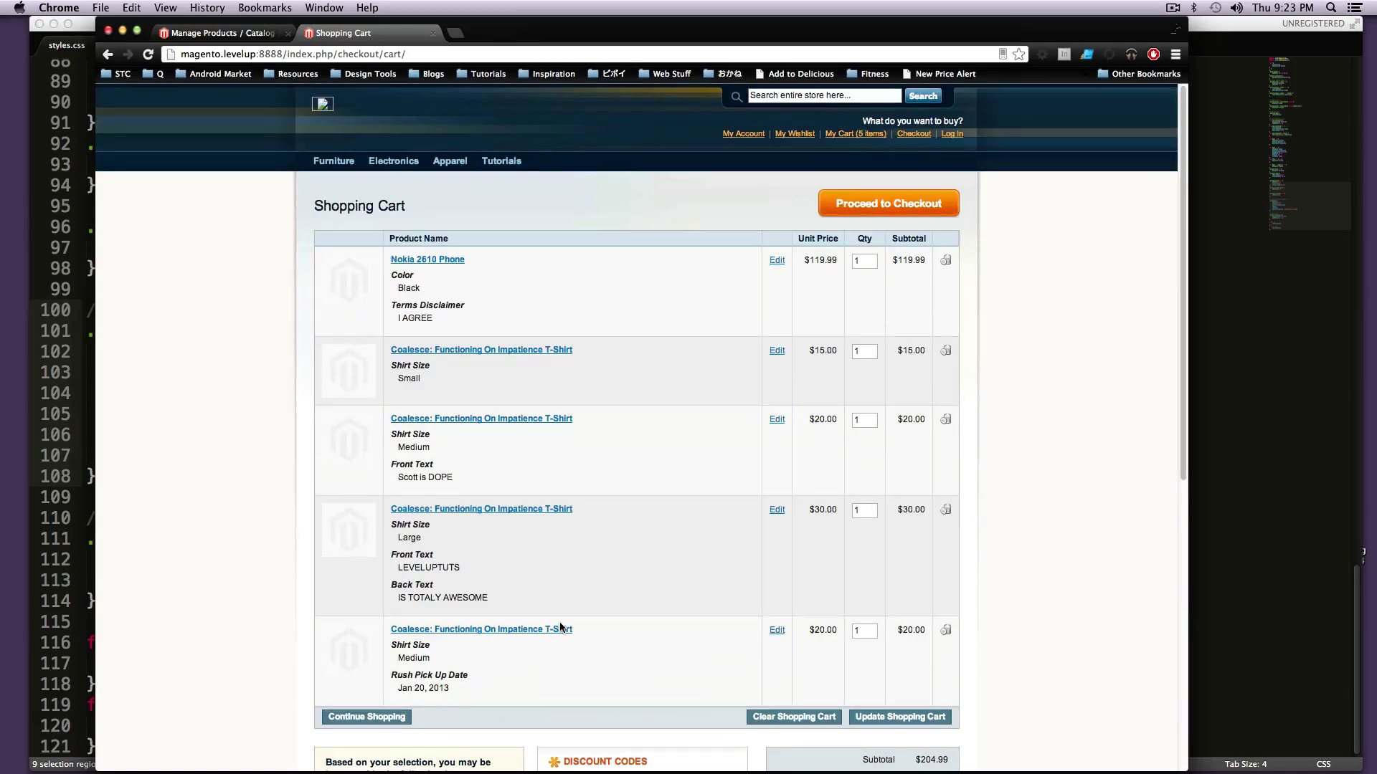